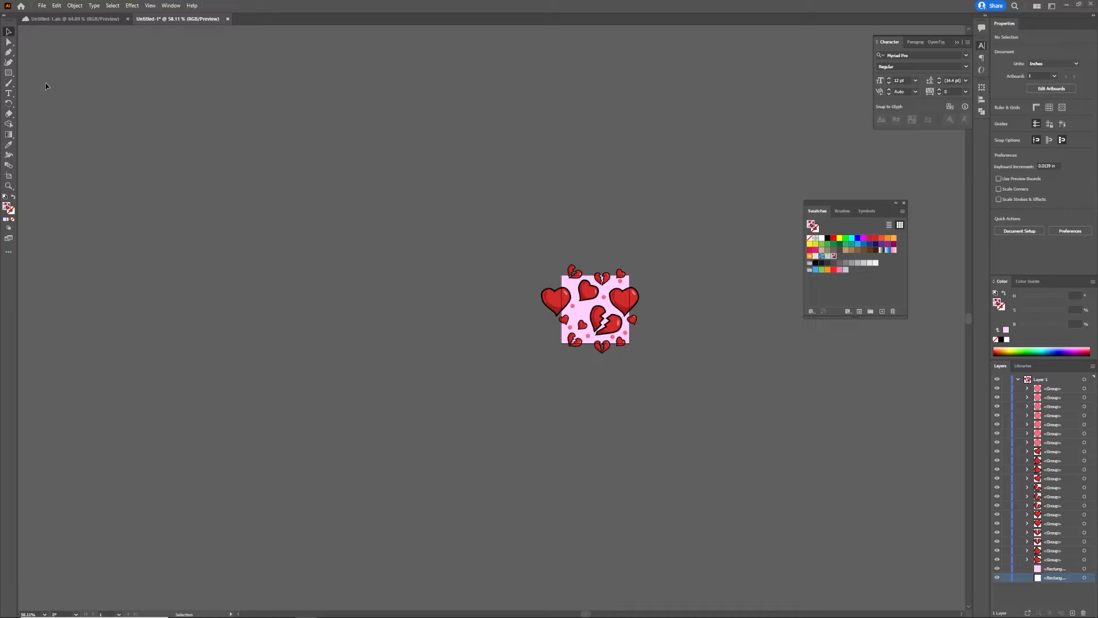
Step: Draw a pattern-filled rectangle about 17.7 by 13.8 in beside the original heart tile
click(9, 72)
mouse_move(82, 136)
mouse_down()
mouse_move(289, 309)
mouse_move(484, 447)
mouse_up()
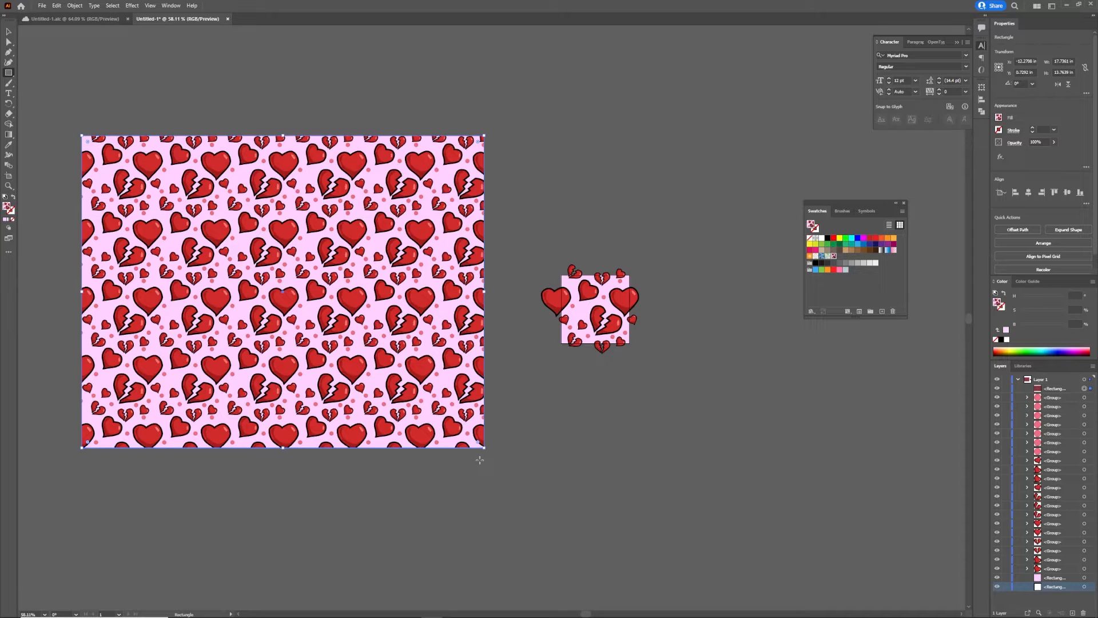
key(v)
Step: Create a new 3 × 3 in RGB document with one artboard
key(ctrl+n)
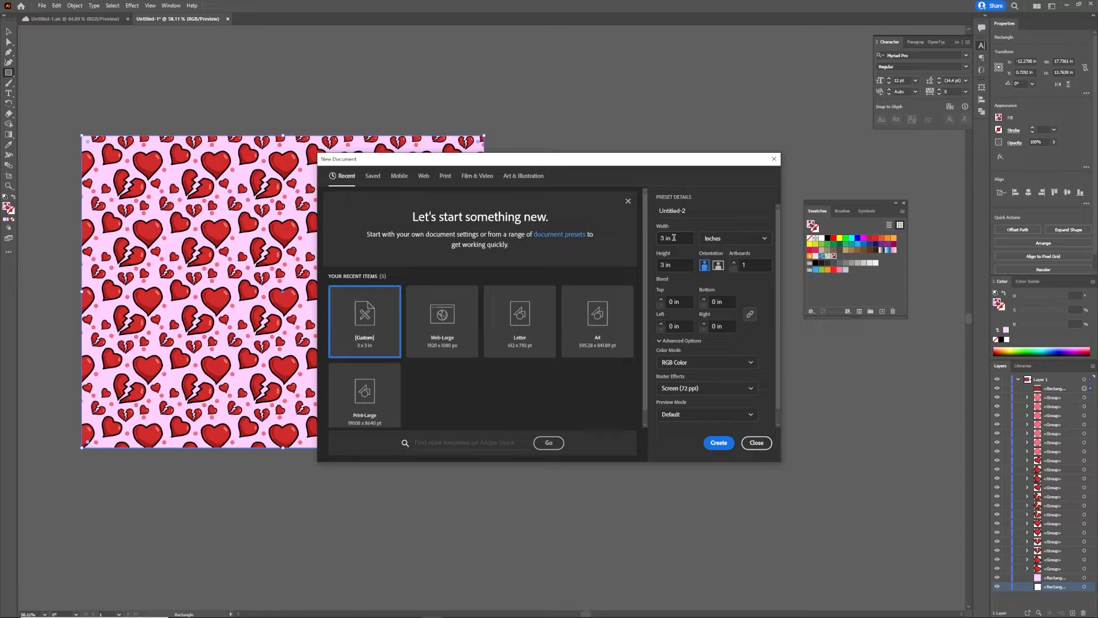
click(717, 442)
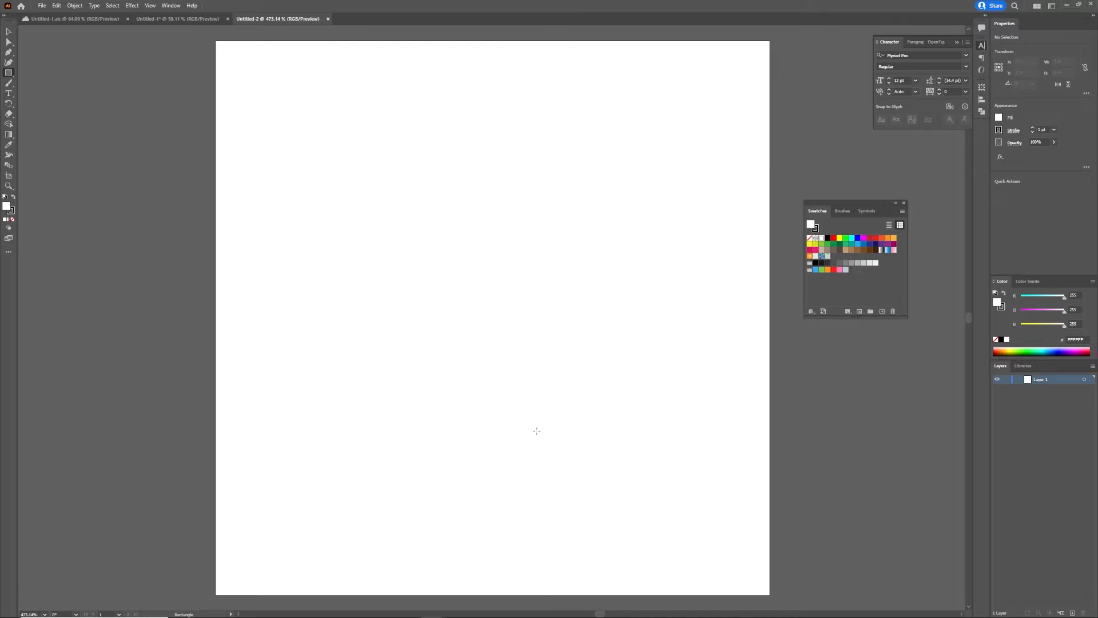
Step: Copy one large heart, the large broken heart, one small heart and one pink dot from Untitled-1 into the new document
click(172, 19)
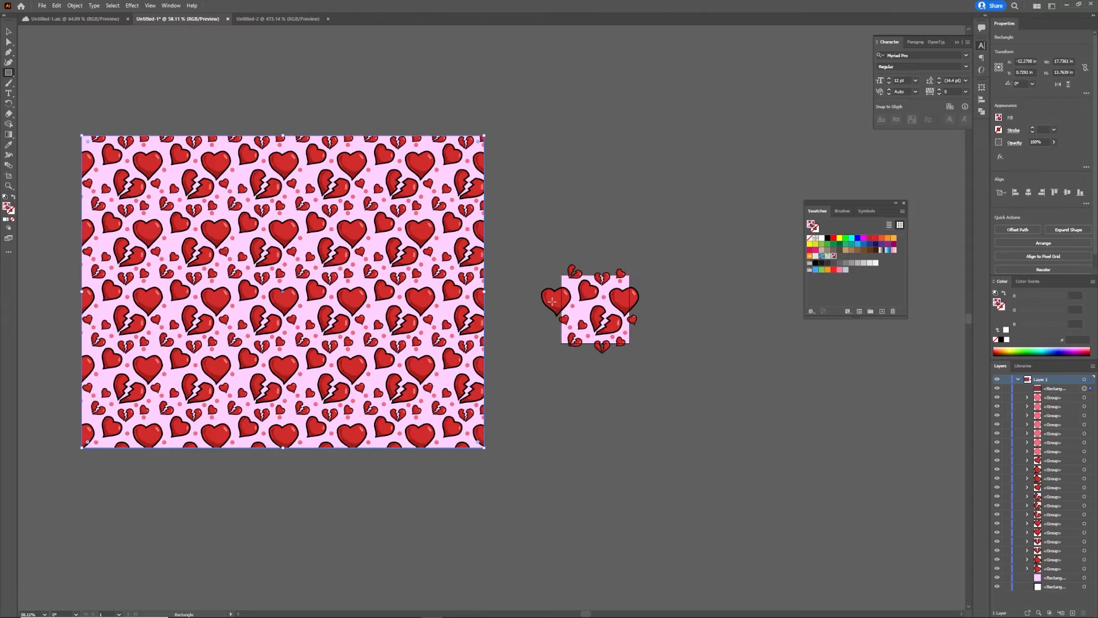
key(v)
click(621, 304)
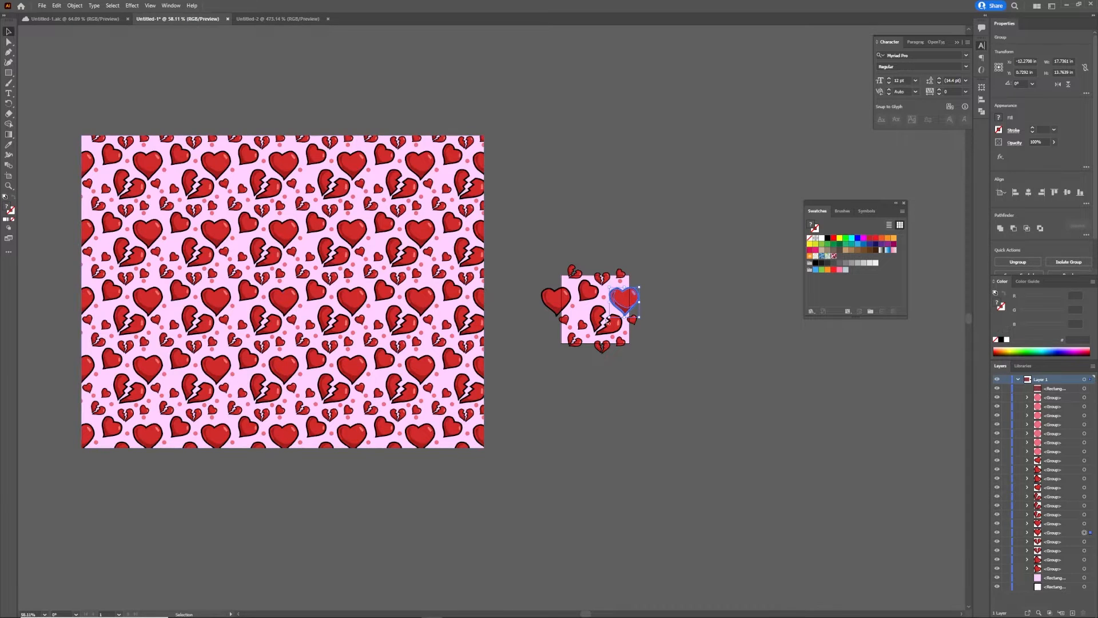
shift+click(593, 325)
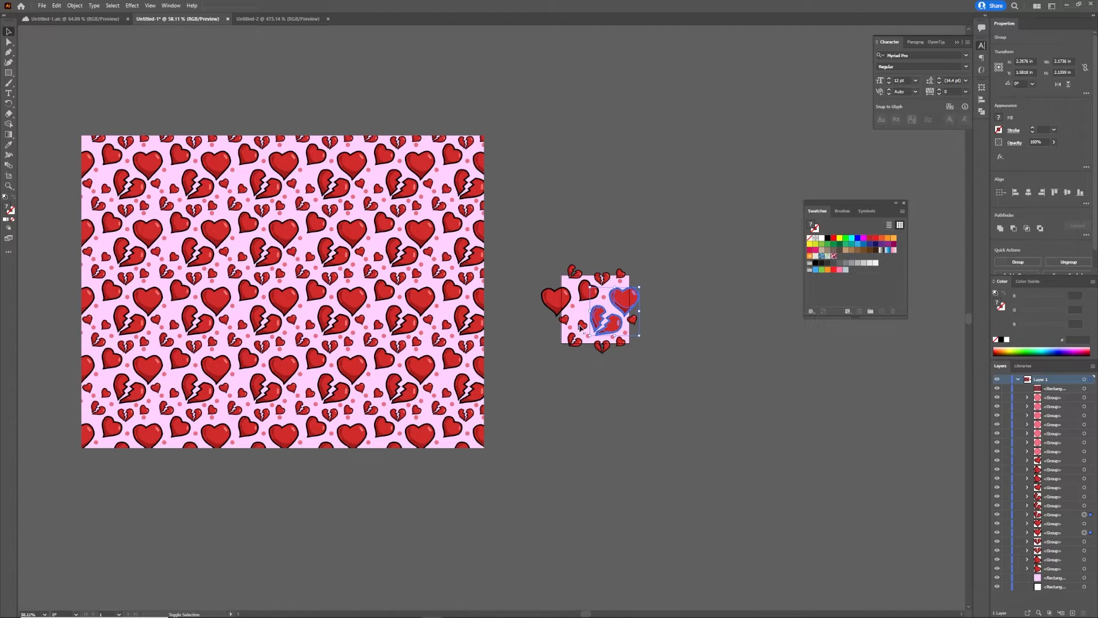
shift+click(580, 326)
shift+click(571, 328)
click(286, 18)
key(ctrl+v)
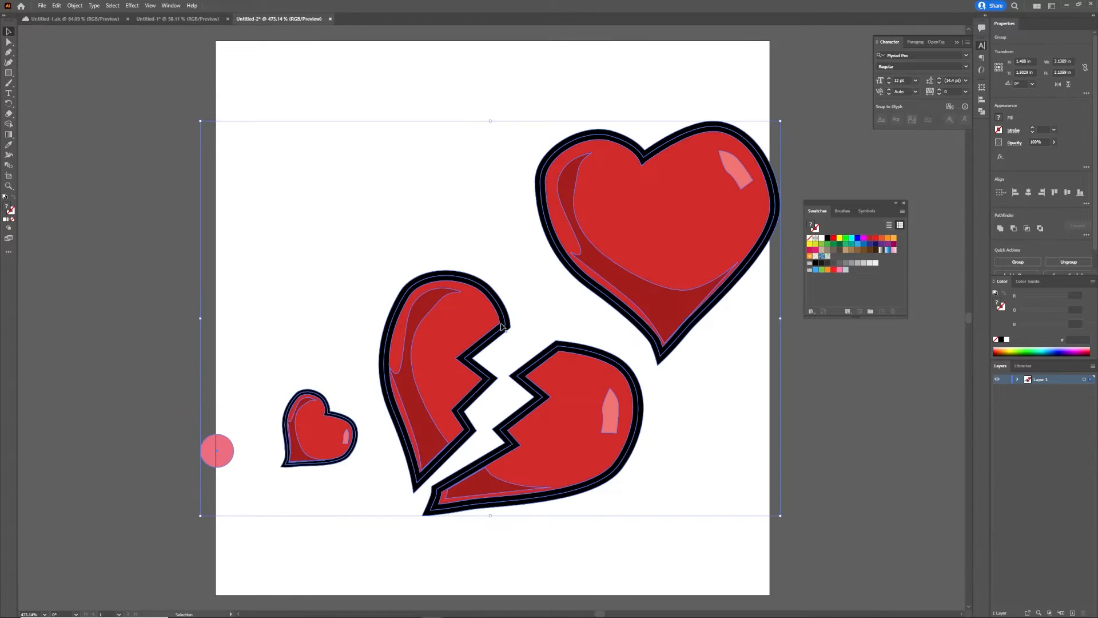
click(806, 370)
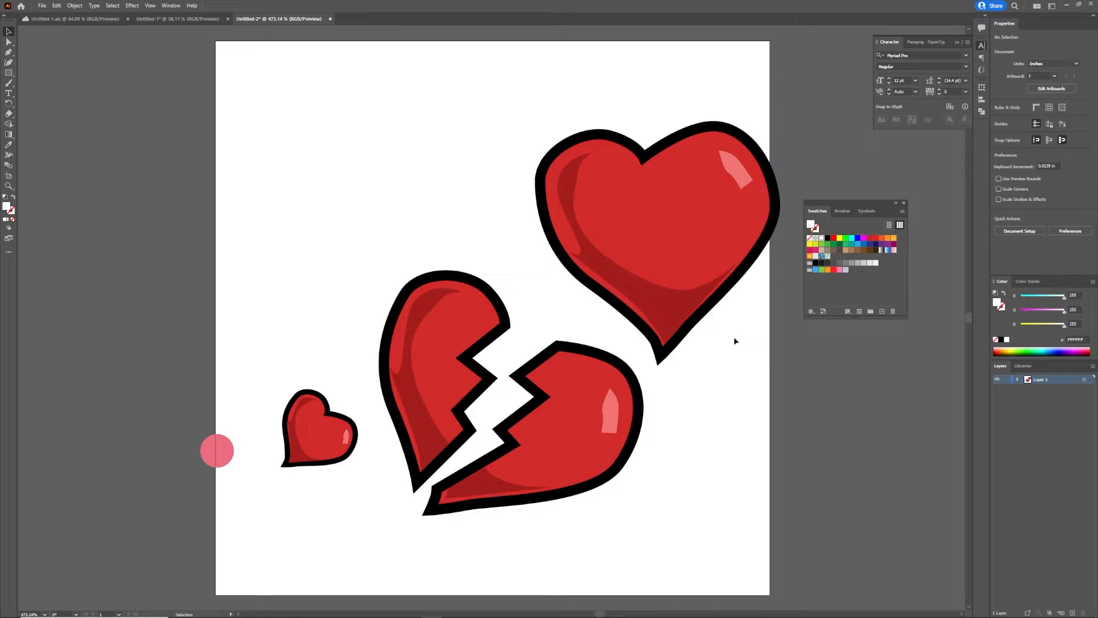
Step: Spread the pasted artwork over the artboard: large heart upper right, small heart upper left, broken heart lower left, dot below the large heart
click(695, 264)
drag(708, 294, 677, 256)
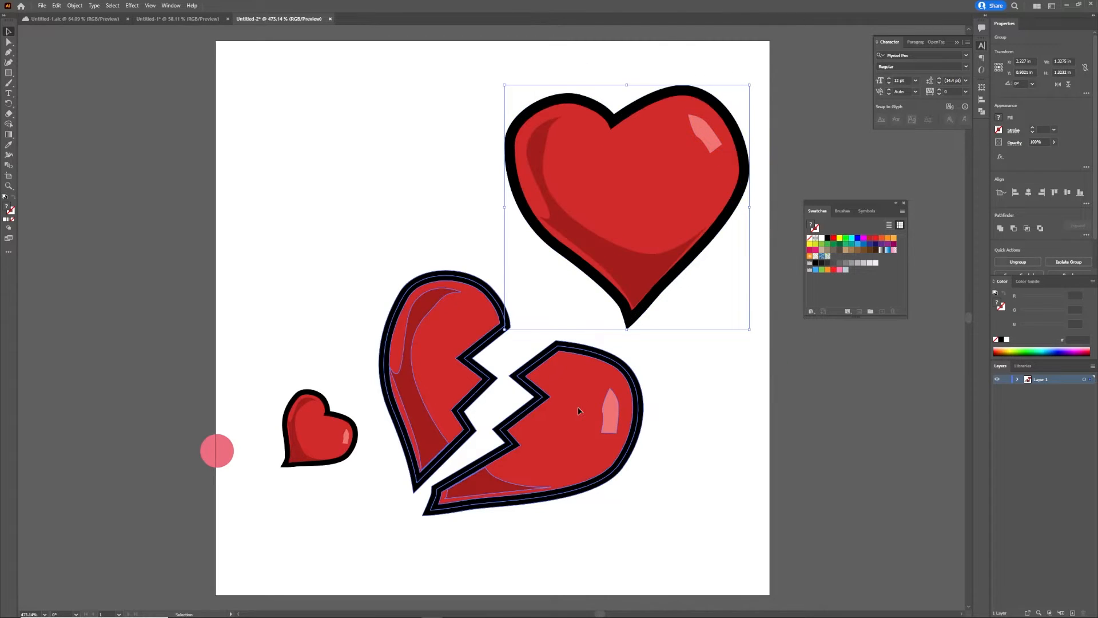
drag(577, 410, 573, 388)
drag(312, 435, 302, 181)
drag(424, 343, 311, 418)
click(231, 462)
drag(231, 462, 604, 393)
mouse_move(493, 511)
mouse_down()
mouse_move(451, 511)
mouse_move(489, 503)
mouse_up()
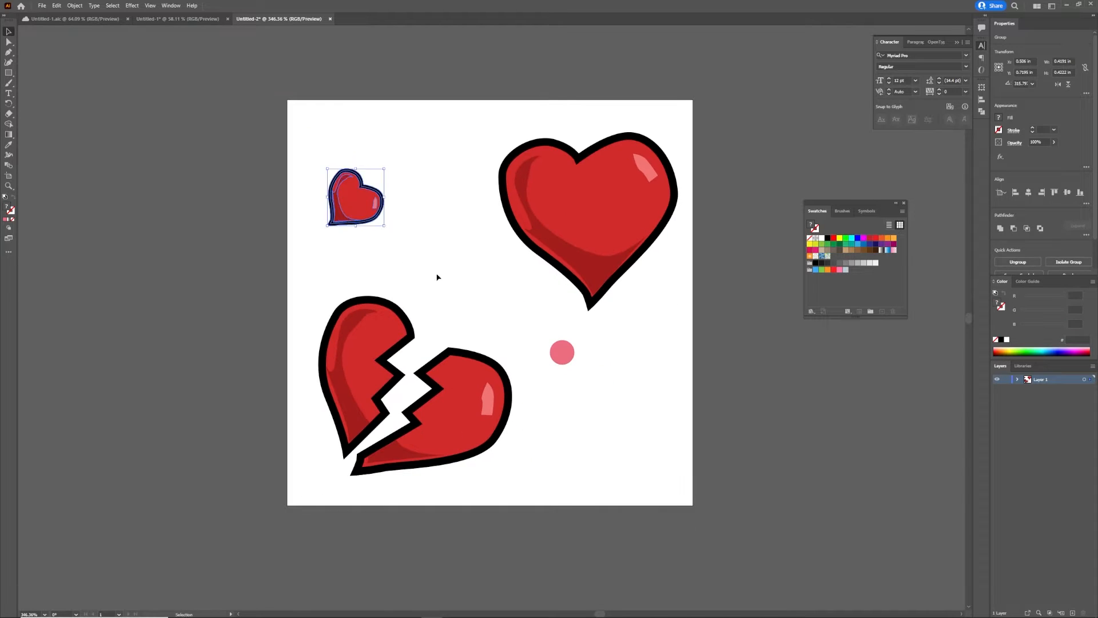
Step: Duplicate the small heart to the lower right and top edge, and place shrunken, rotated broken-heart copies on the top and right edges
drag(355, 197, 663, 440)
click(400, 400)
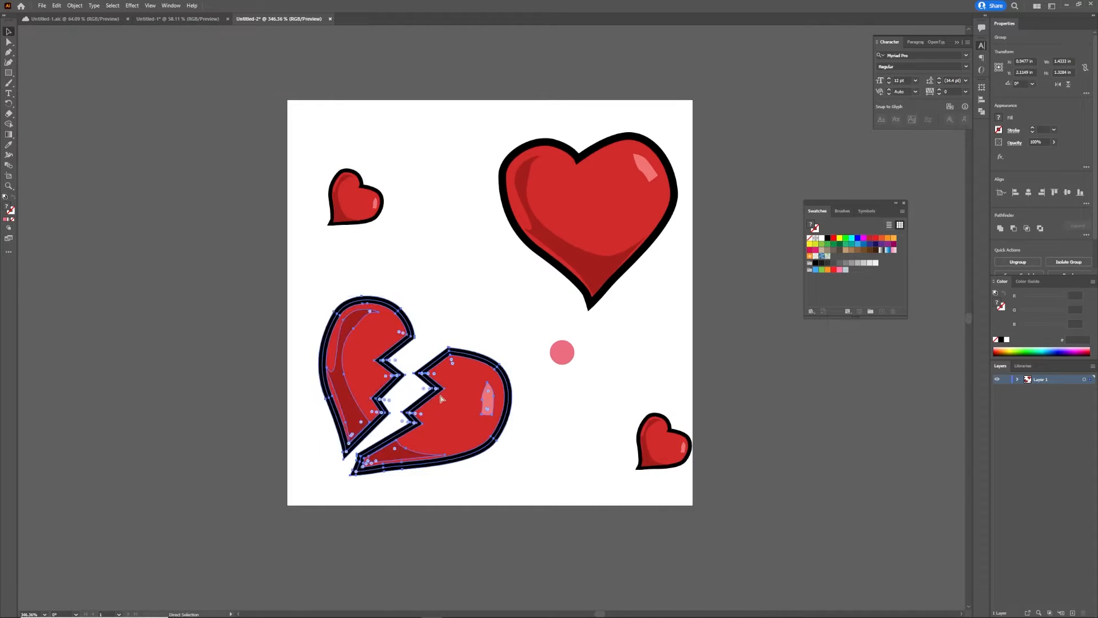
drag(401, 400, 464, 113)
drag(663, 441, 584, 109)
drag(389, 71, 496, 185)
drag(452, 112, 680, 337)
Step: Shift the large broken heart toward the center, duplicate the dot below it, and place a large heart copy across the bottom edge
drag(415, 389, 440, 274)
drag(354, 197, 338, 152)
drag(562, 352, 577, 339)
drag(577, 339, 442, 390)
drag(600, 232, 410, 488)
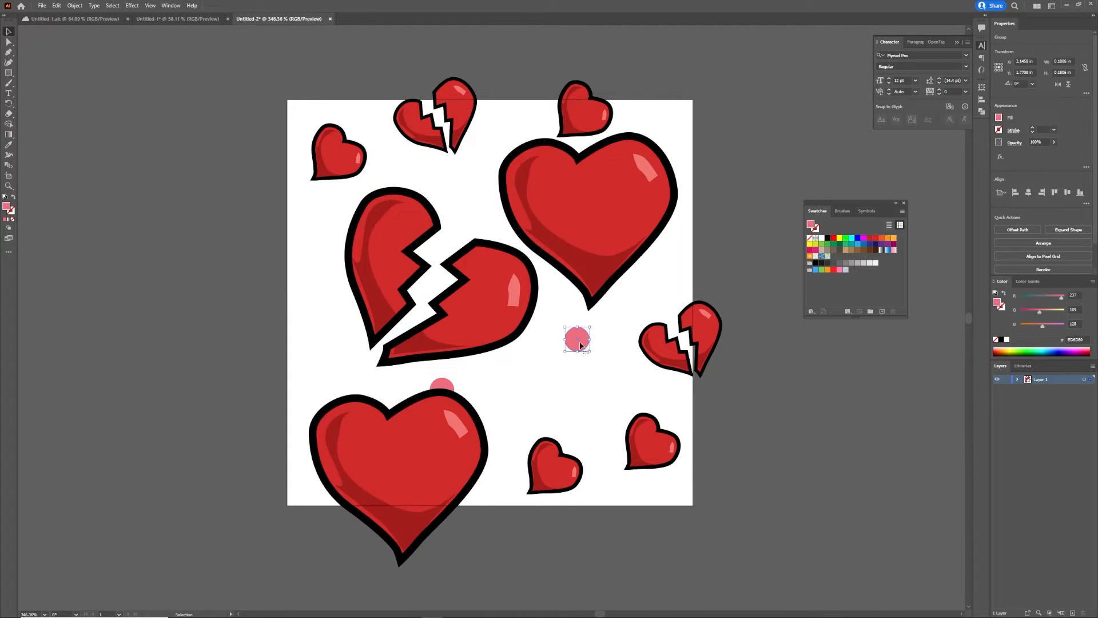
Step: Duplicate dots and a small heart into the gaps, and reposition the right-edge broken heart and the bottom large heart
drag(576, 339, 476, 179)
drag(476, 179, 325, 213)
drag(326, 213, 541, 408)
drag(670, 453, 567, 390)
drag(541, 408, 560, 403)
drag(686, 334, 680, 434)
drag(399, 457, 419, 454)
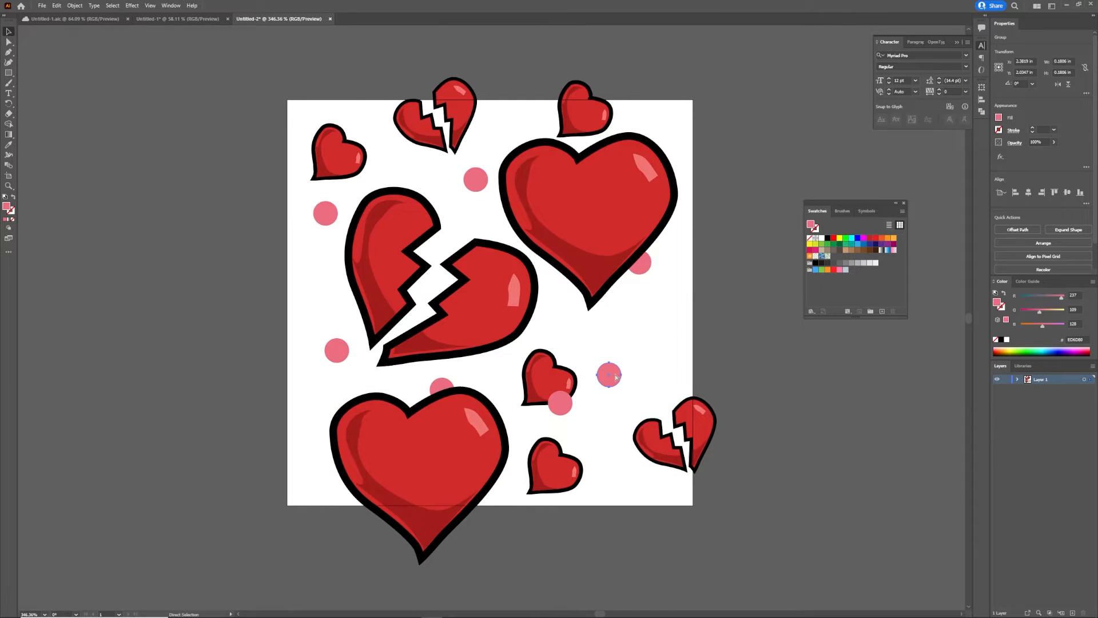
Step: Scatter more dot copies around the artboard and place a rotated small heart copy across its left edge
drag(560, 403, 669, 326)
drag(669, 326, 290, 290)
drag(584, 109, 283, 343)
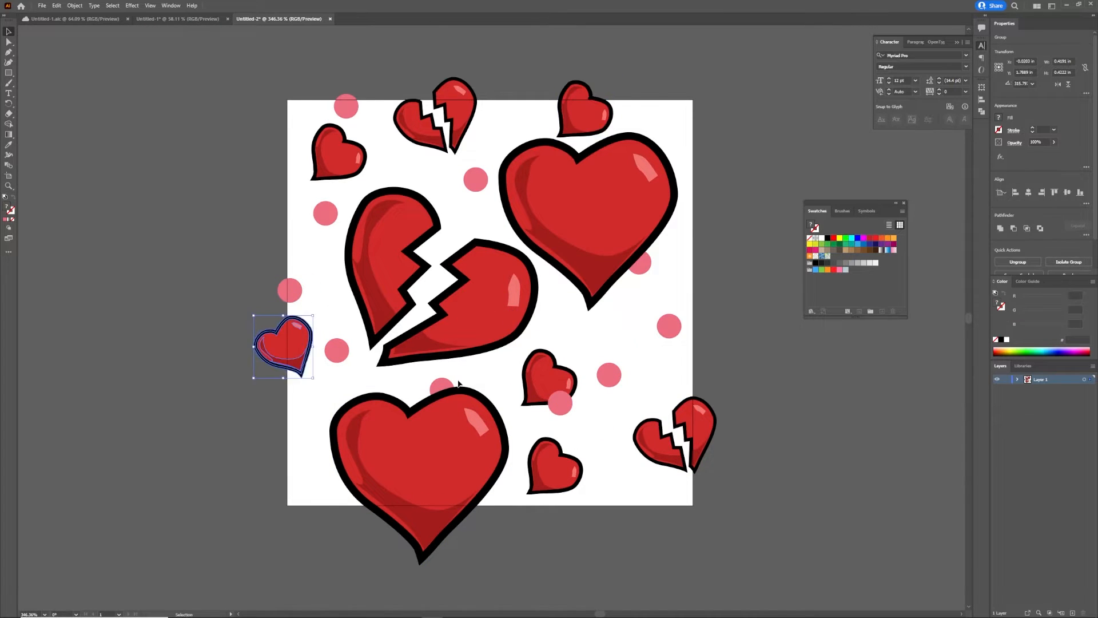
drag(669, 326, 630, 478)
drag(629, 478, 310, 462)
drag(311, 462, 512, 232)
click(489, 223)
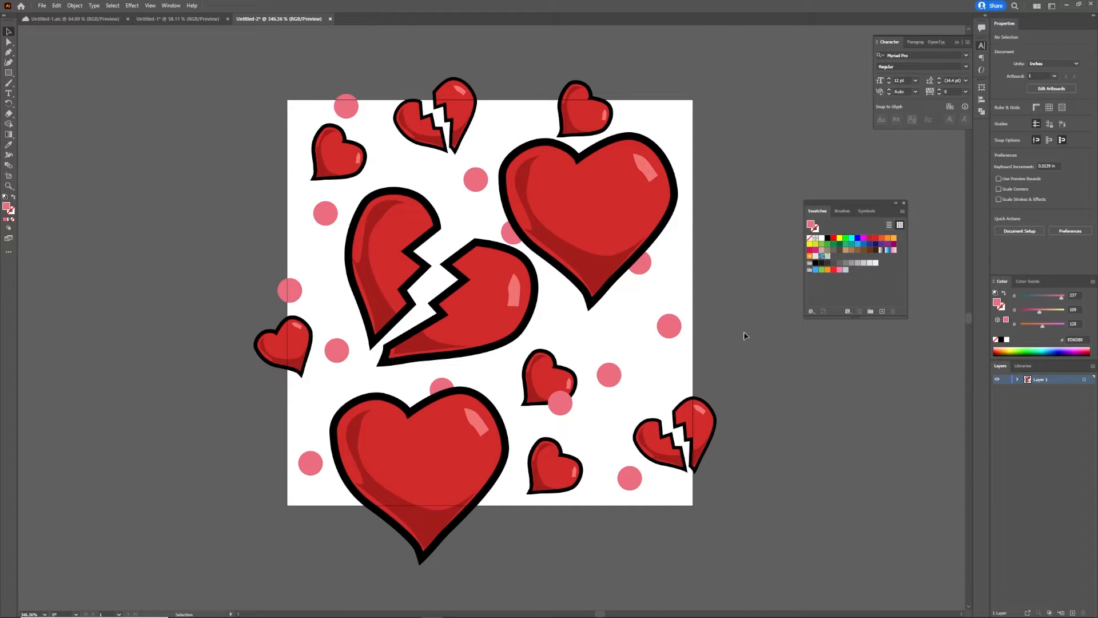
Step: Expand Layer 1 and move the small broken heart from the artboard's top edge off to the left of the artboard
click(1018, 379)
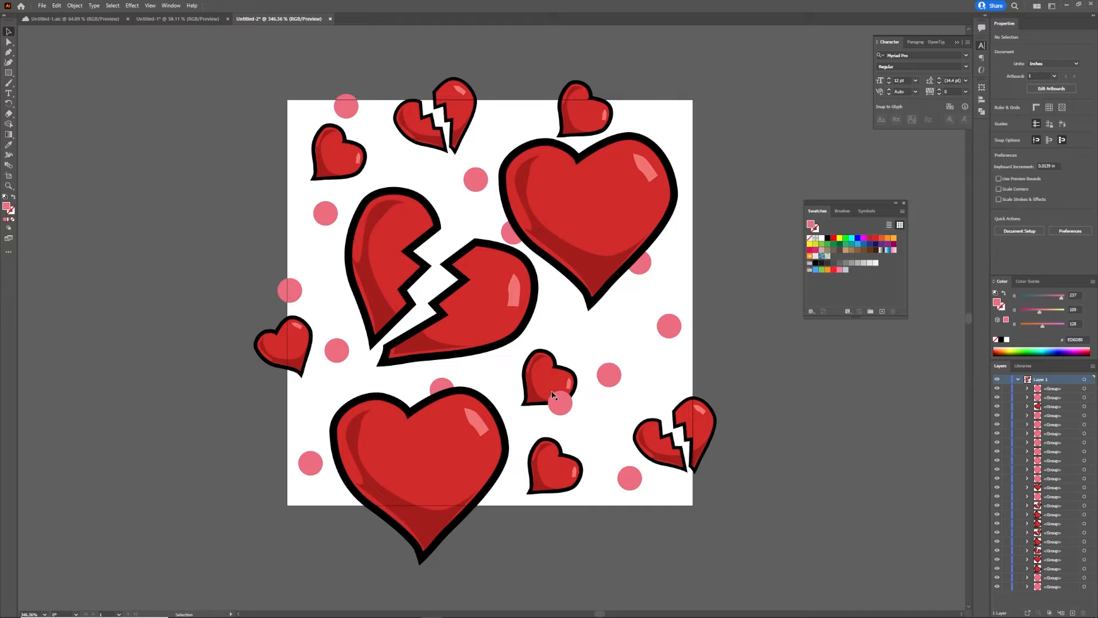
click(468, 97)
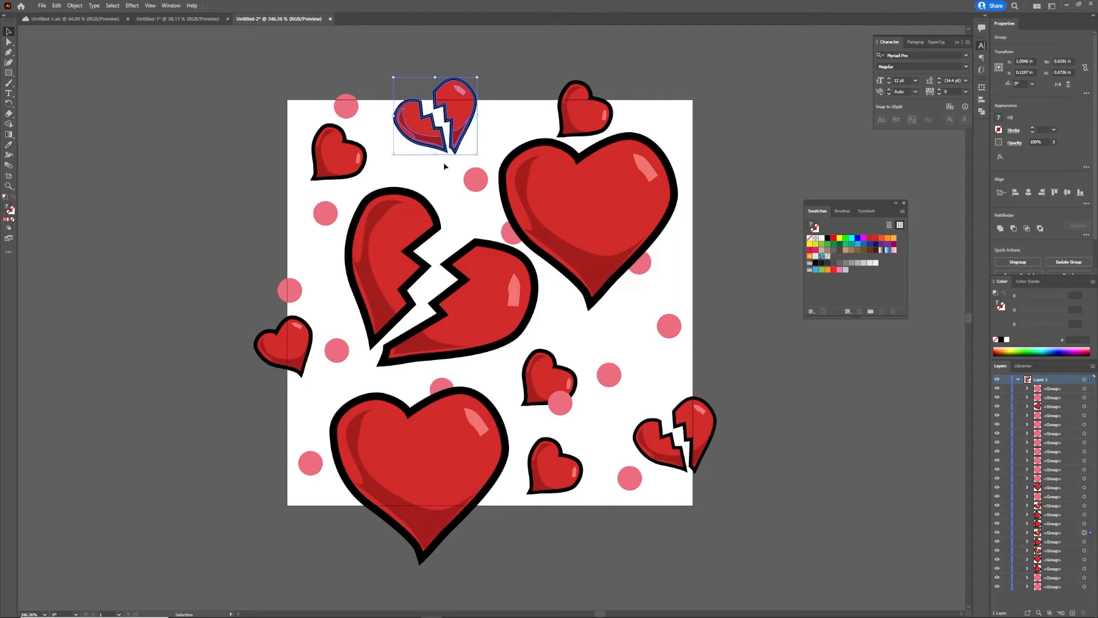
drag(413, 129, 52, 164)
click(200, 343)
Step: Copy the large bottom-edge heart to the top edge using Move with 0 in horizontal and -3 in vertical
click(366, 435)
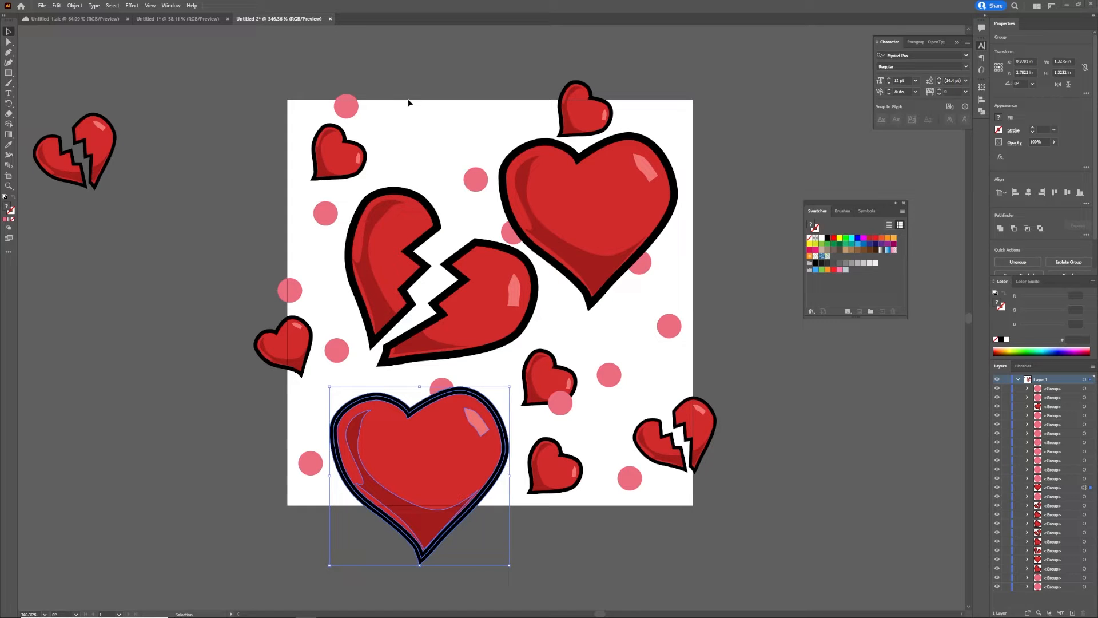
right_click(448, 459)
mouse_move(493, 553)
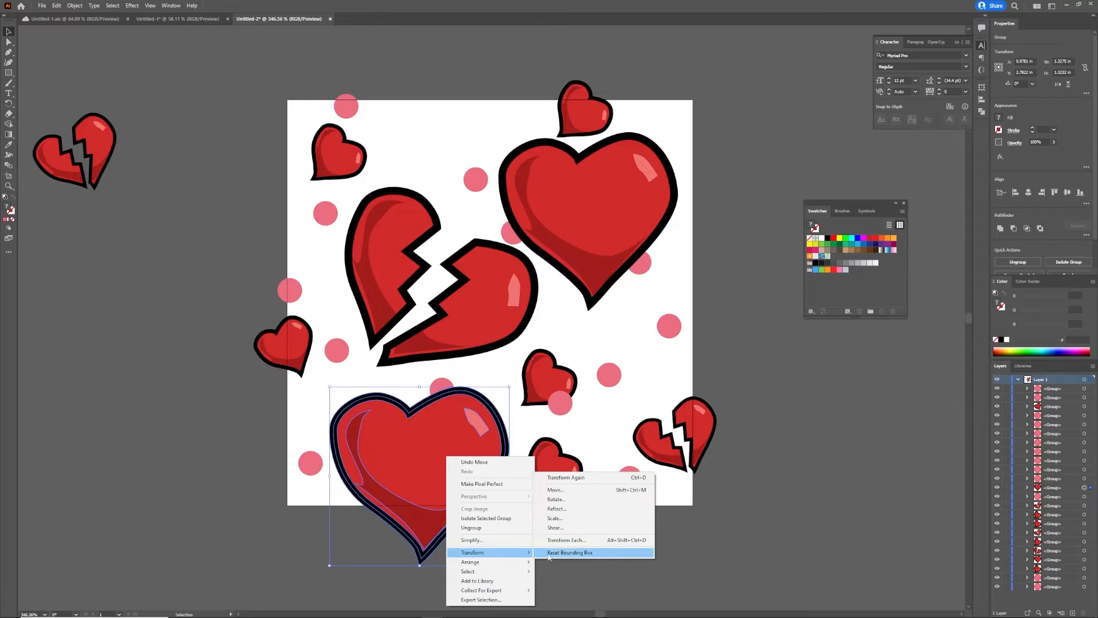
click(634, 495)
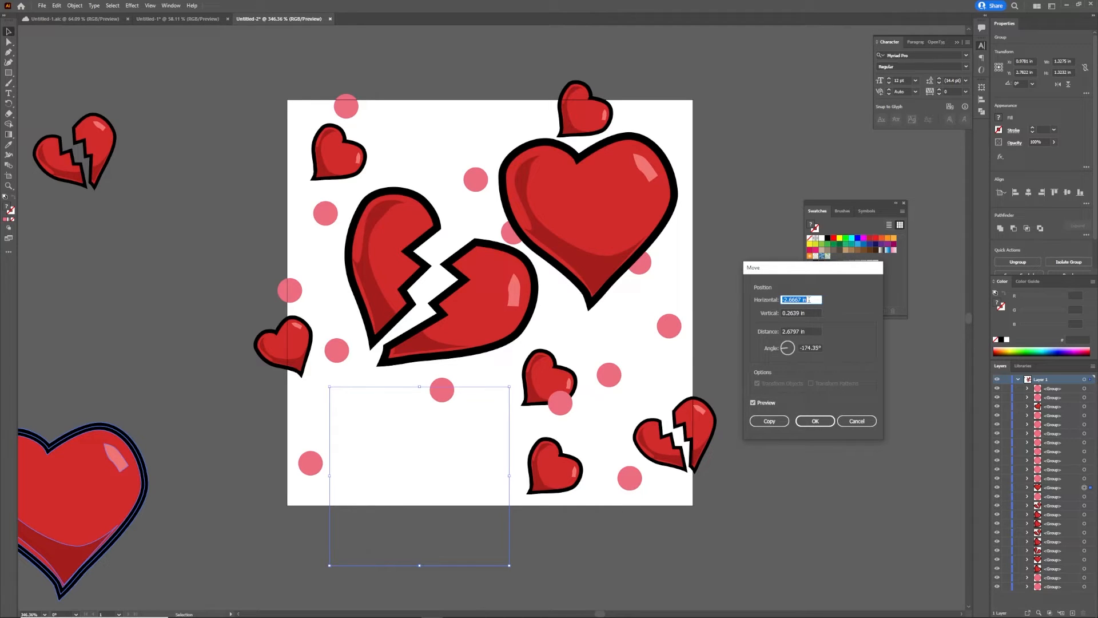
text(-9)
text(0)
key(Tab)
key(BackSpace)
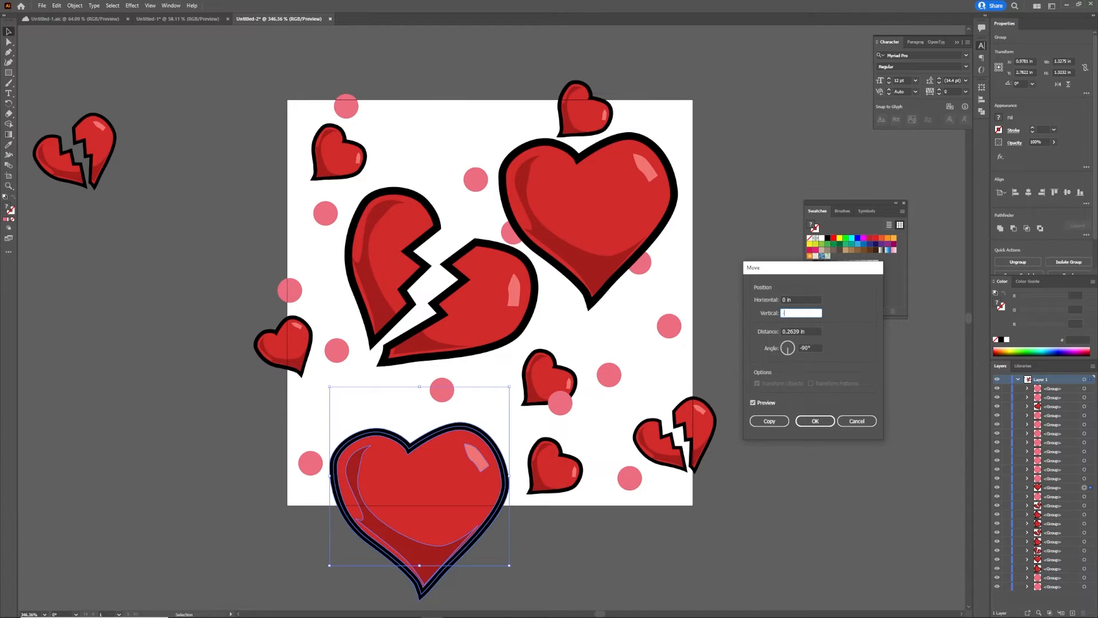
text(-3)
click(769, 421)
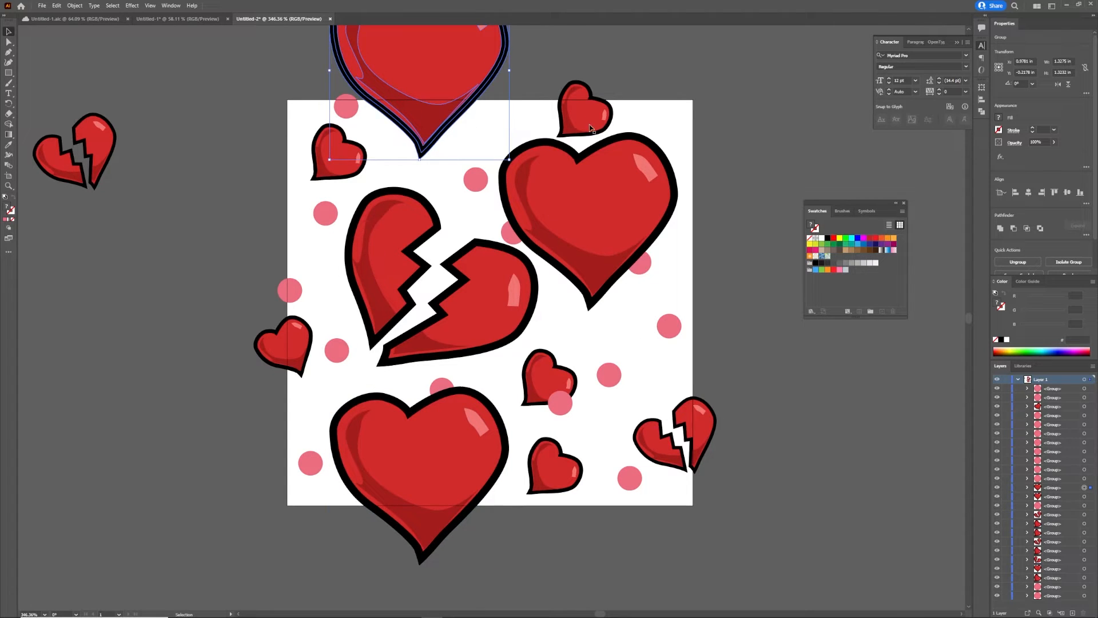
Step: Copy the small top-edge heart to the bottom edge using Move with 0 in horizontal and 3 in vertical
click(560, 101)
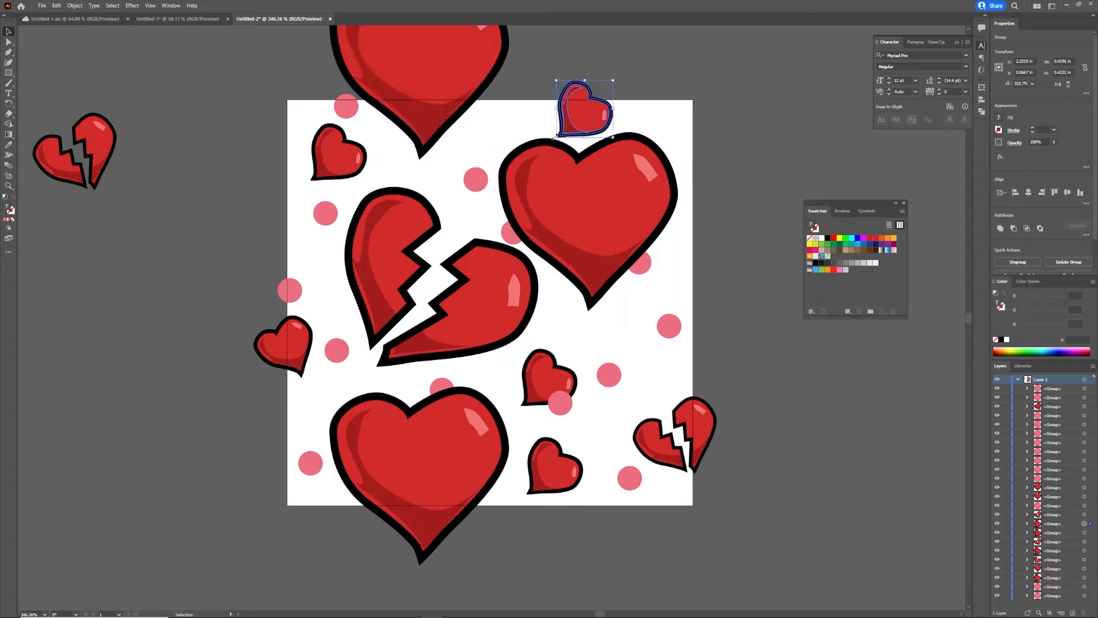
key(a)
key(Return)
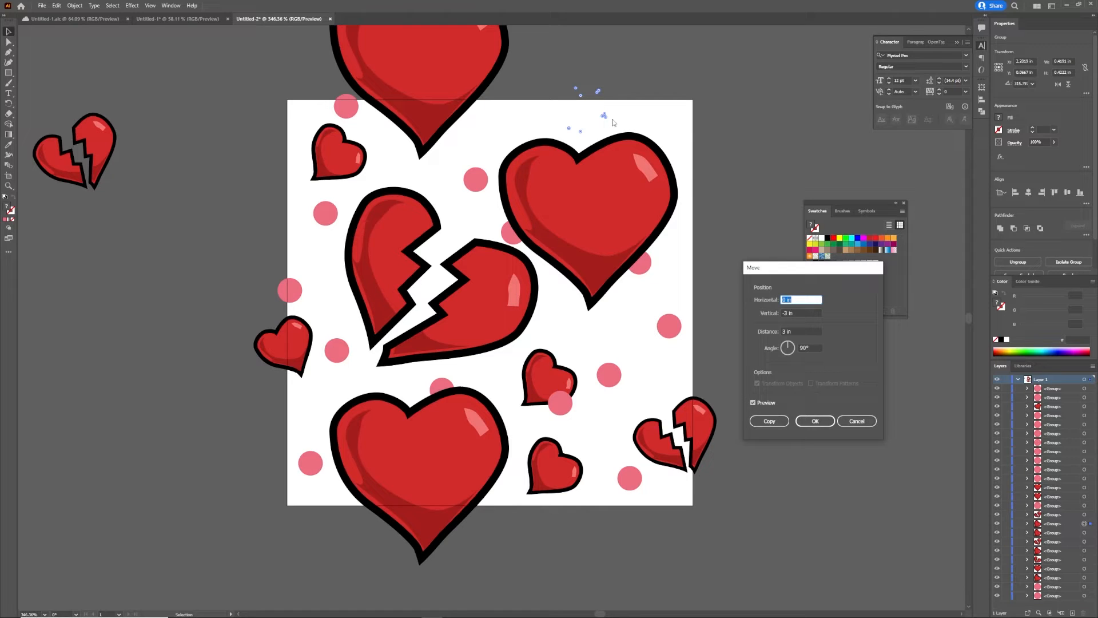
key(Tab)
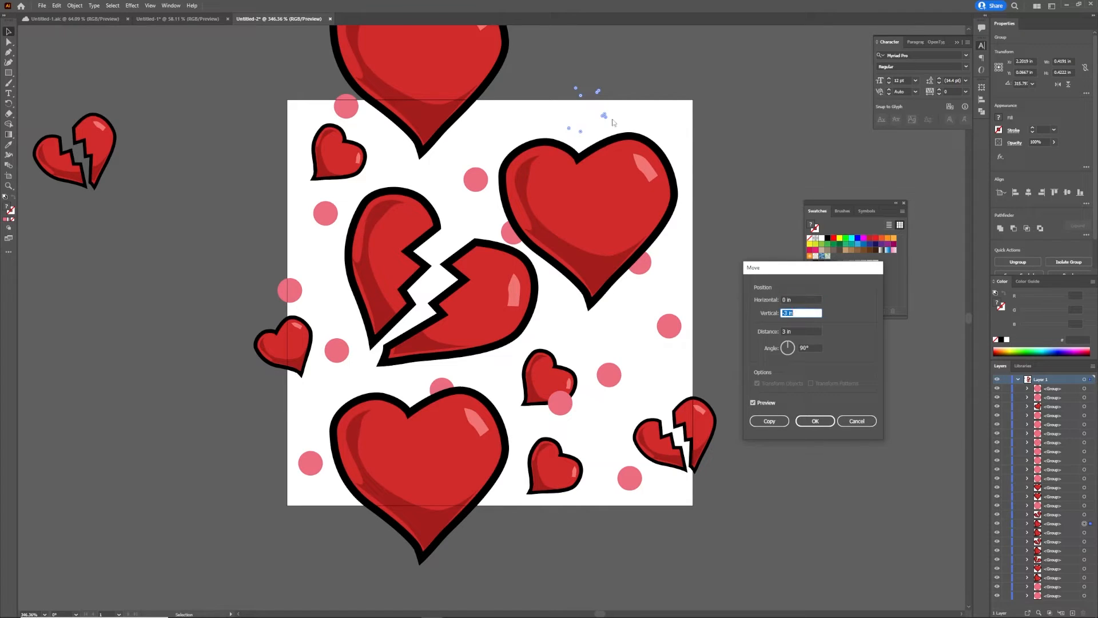
text(3)
click(771, 421)
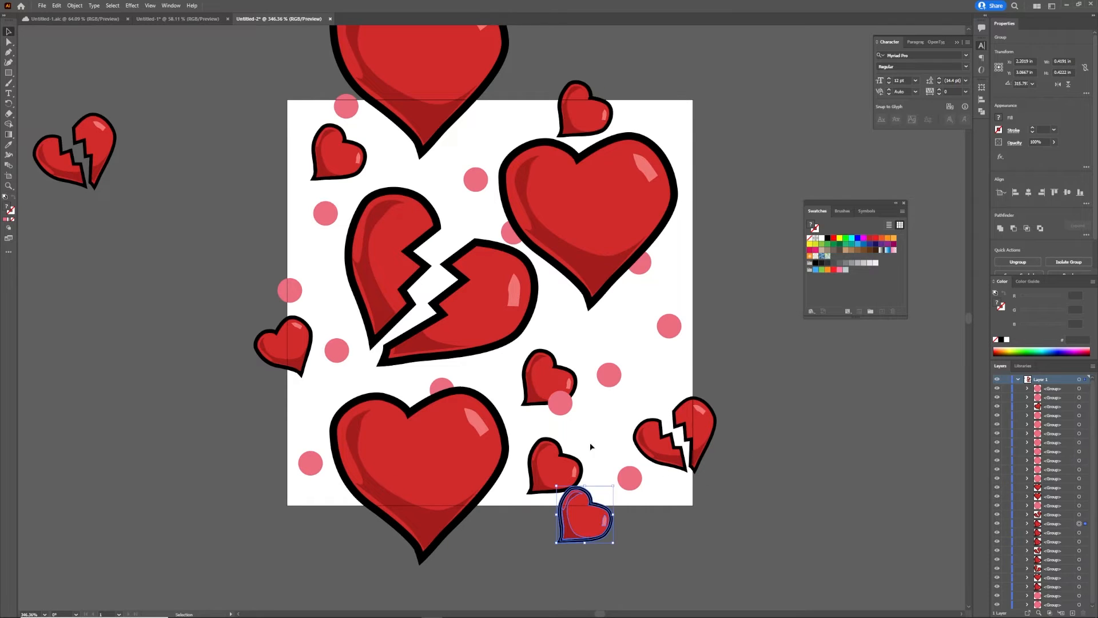
Step: Move the small heart overlapping the bottom-edge copy into the gap below the upper-right large heart and rotate it
click(552, 475)
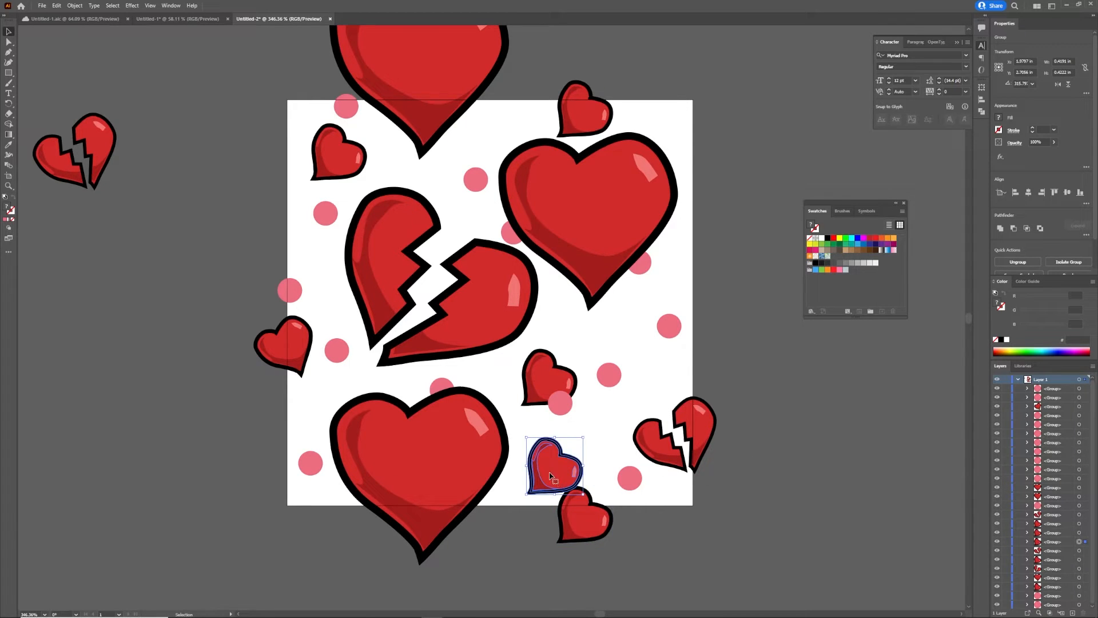
drag(552, 475, 631, 338)
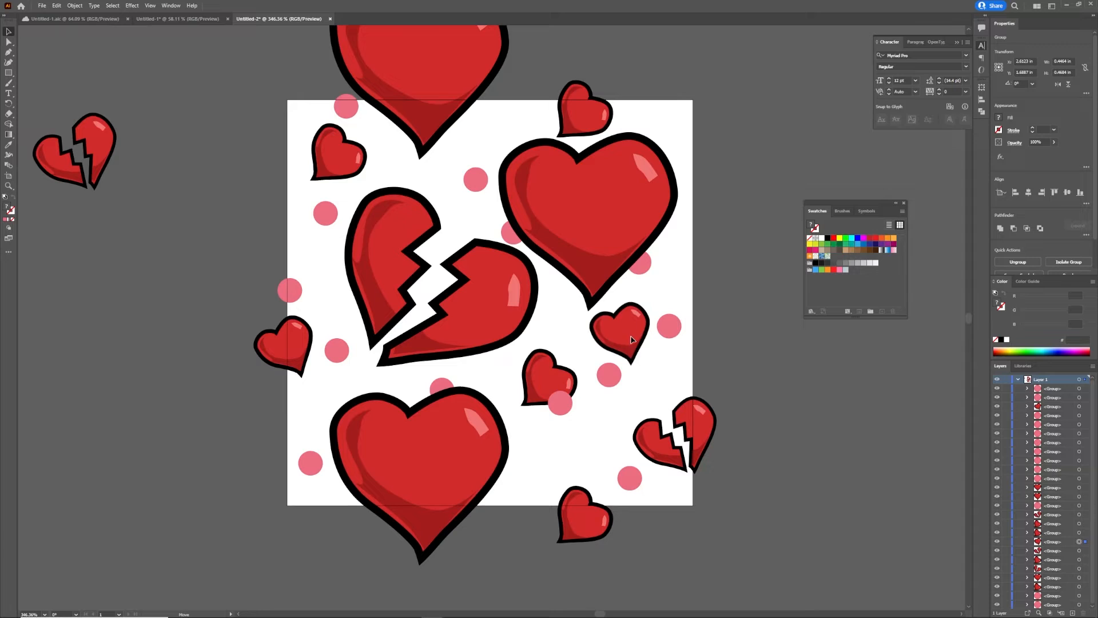
Step: Copy the left-edge small heart and dot to the right edge using Move with 3 in horizontal and 0 in vertical
click(302, 352)
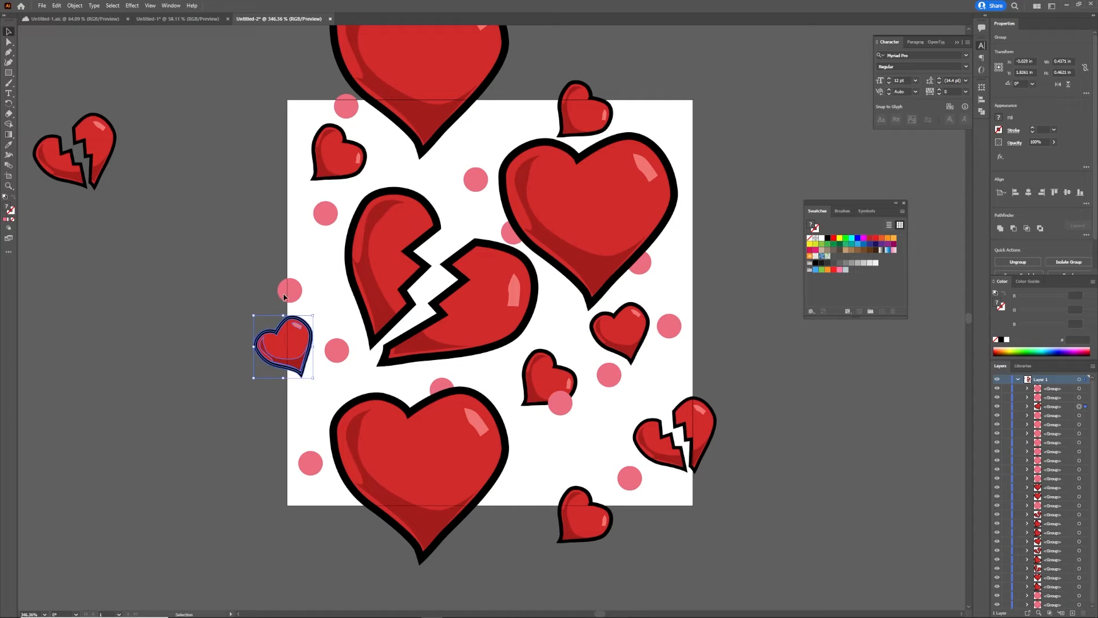
drag(252, 250, 310, 371)
key(ctrl)
key(Return)
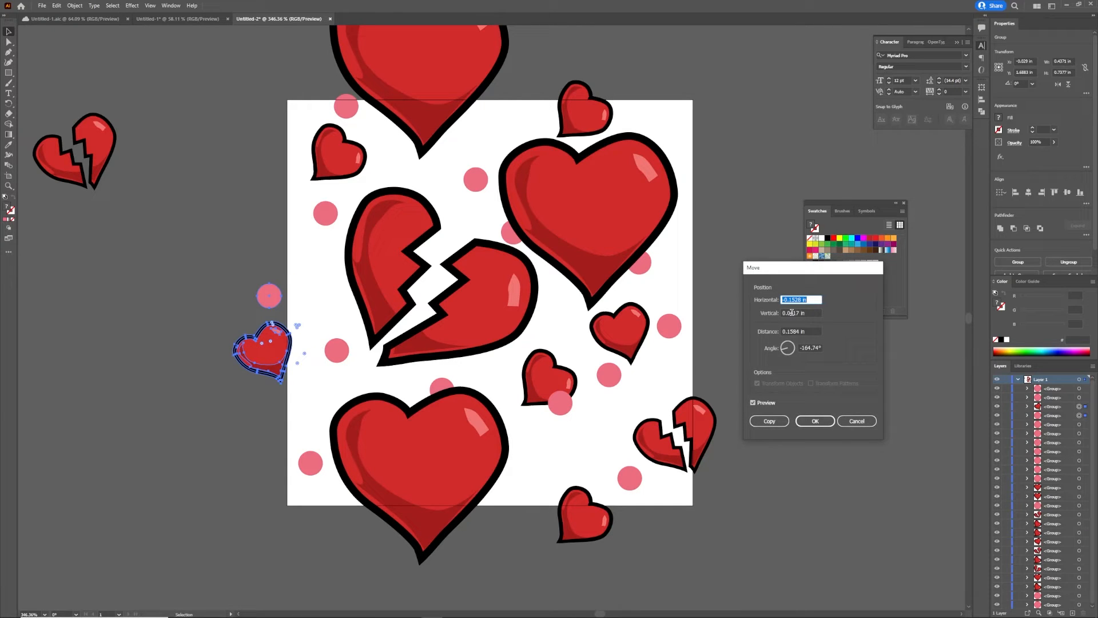
text(3)
key(Tab)
text(0)
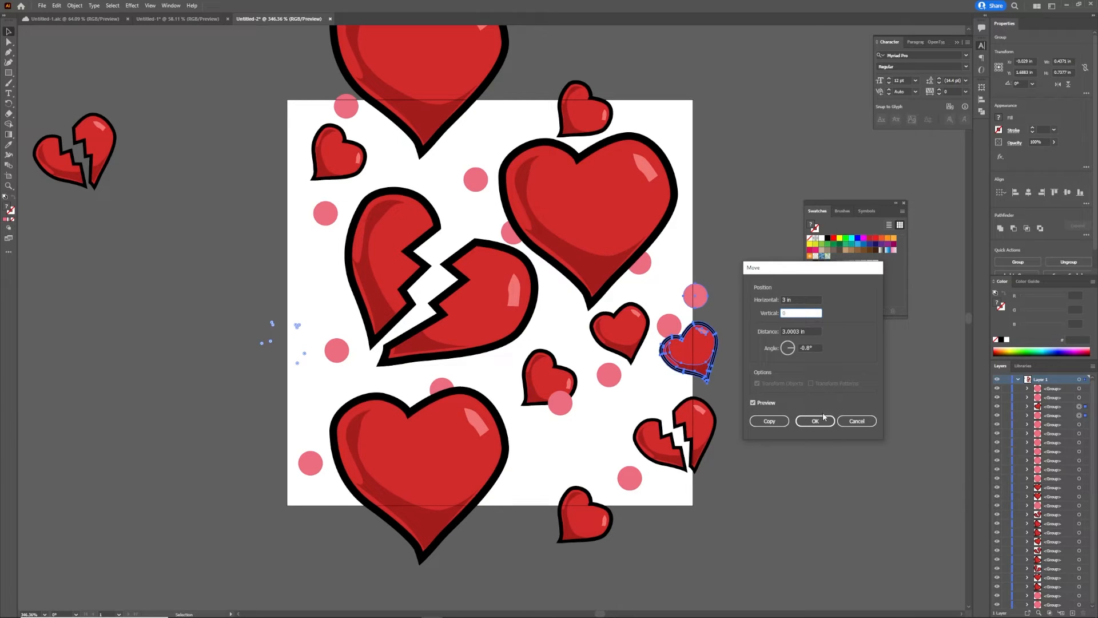
click(769, 421)
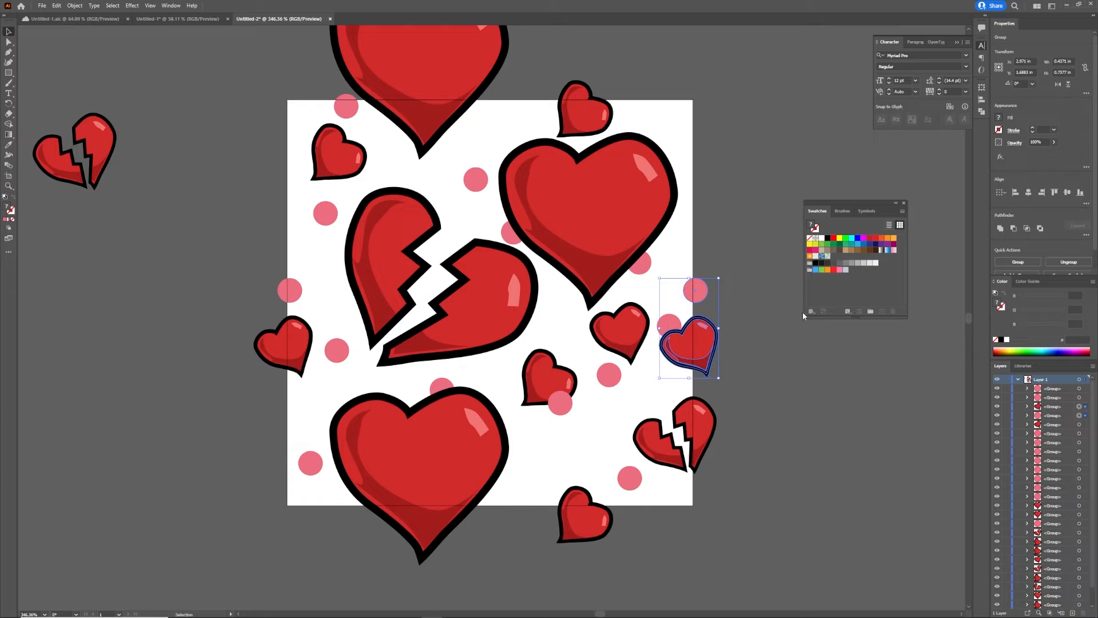
click(740, 307)
Step: Move the dot overlapping the right-edge heart to the large broken heart's left side and send it to the back
click(668, 330)
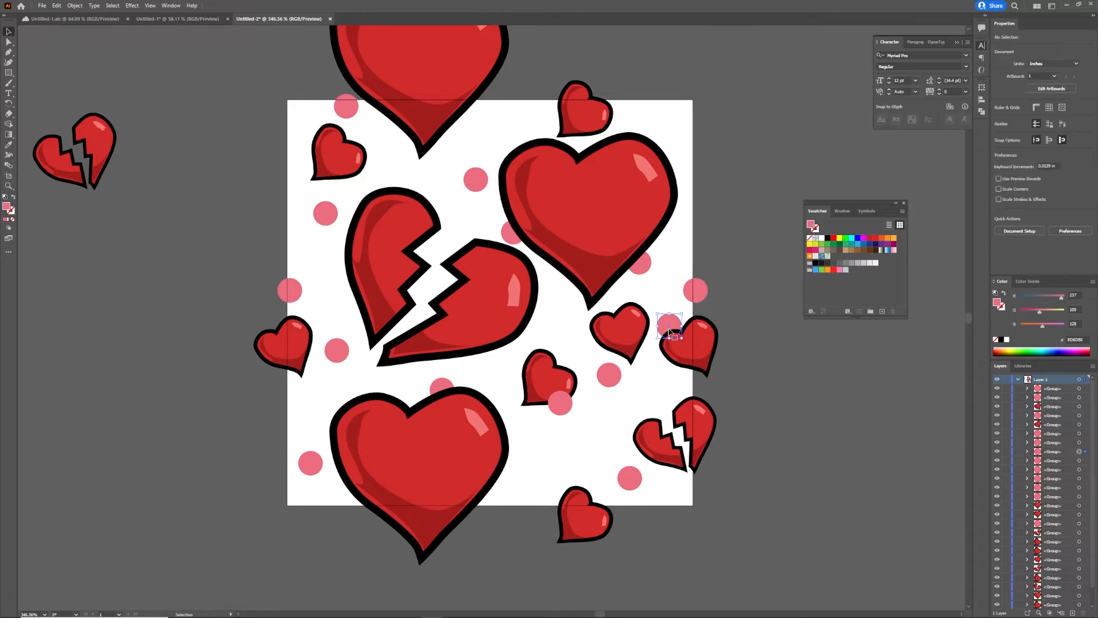
drag(669, 330, 345, 257)
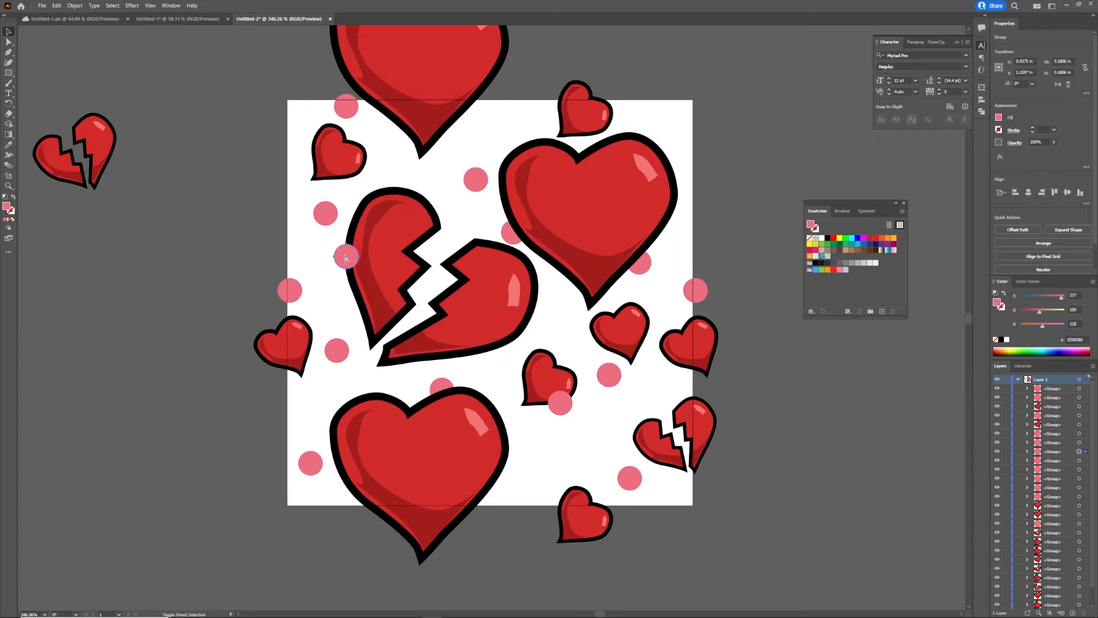
key(ctrl+shift+bracketleft)
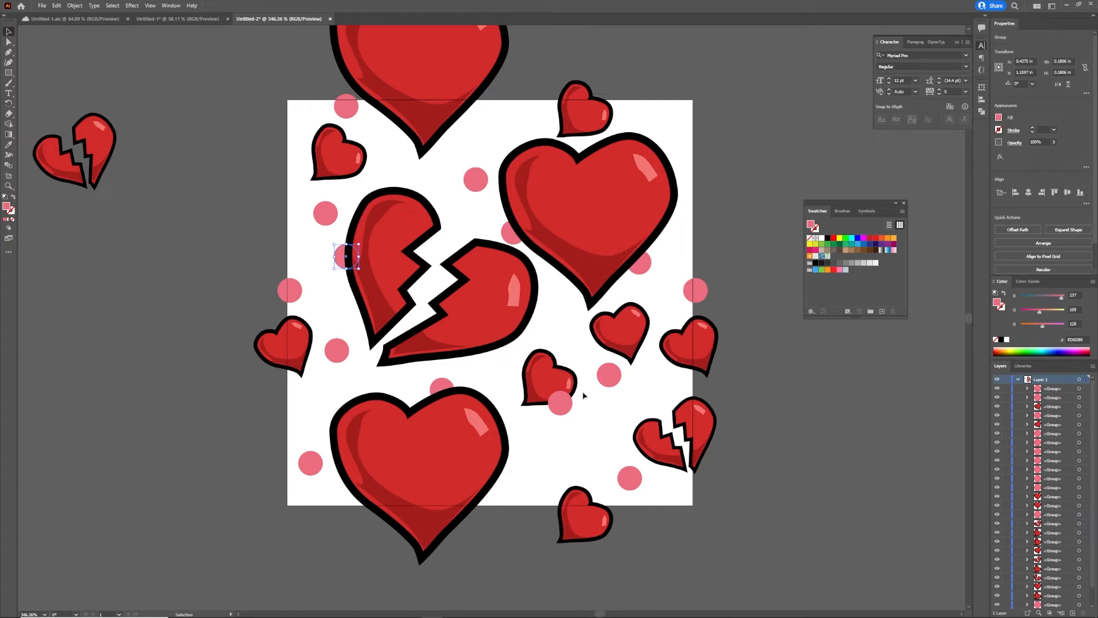
Step: Copy the right-edge small broken heart to the left edge using Move with -3 in horizontal and 0 in vertical
click(772, 459)
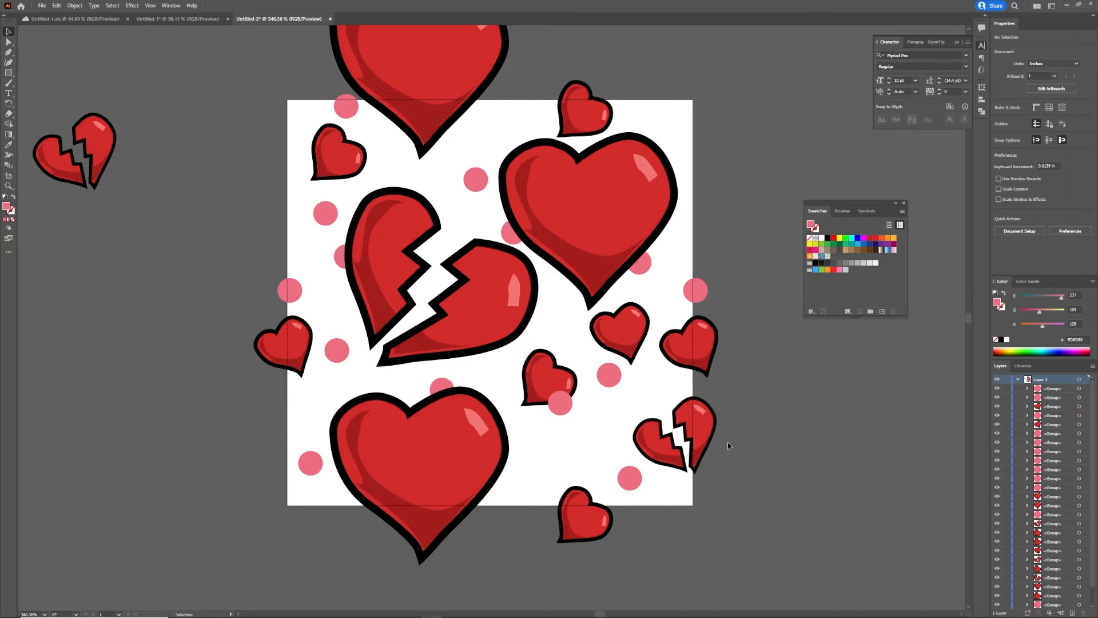
click(714, 417)
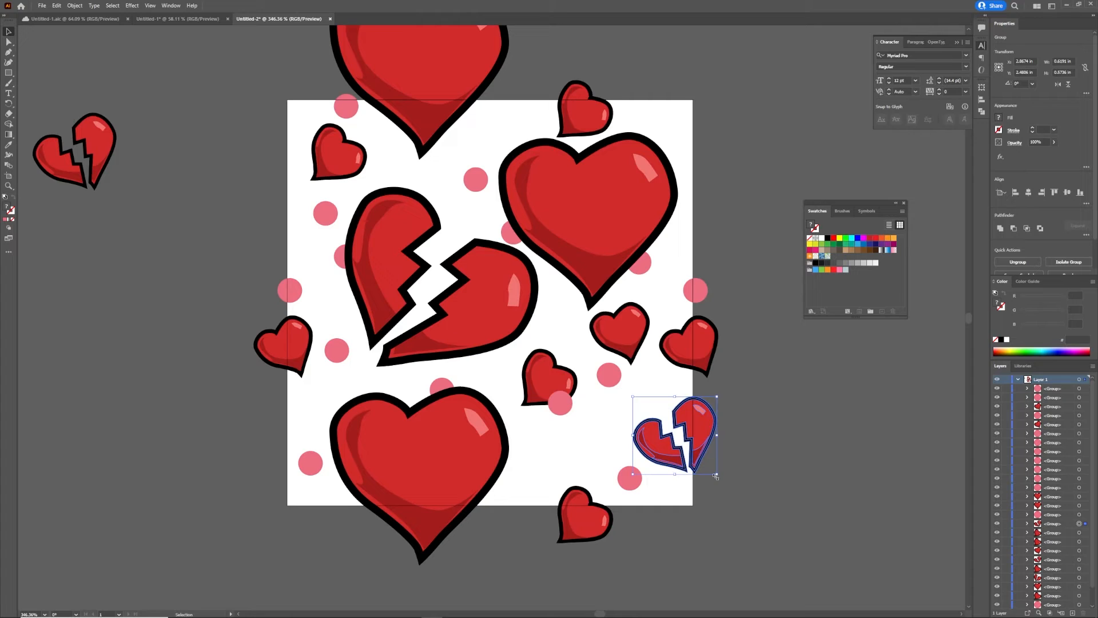
key(Return)
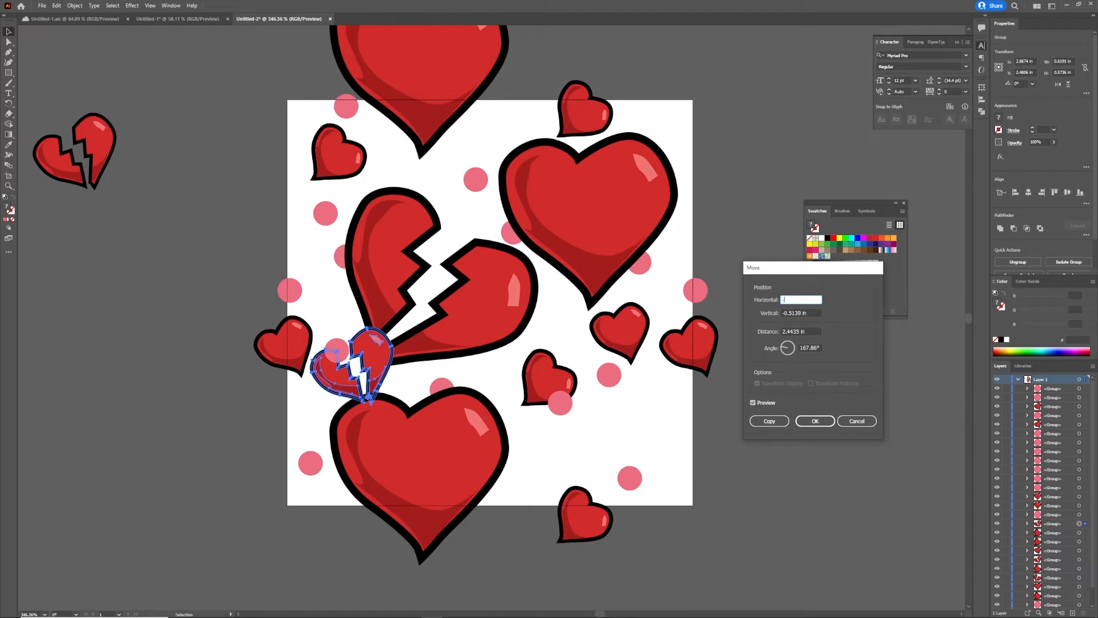
text(-3)
key(Tab)
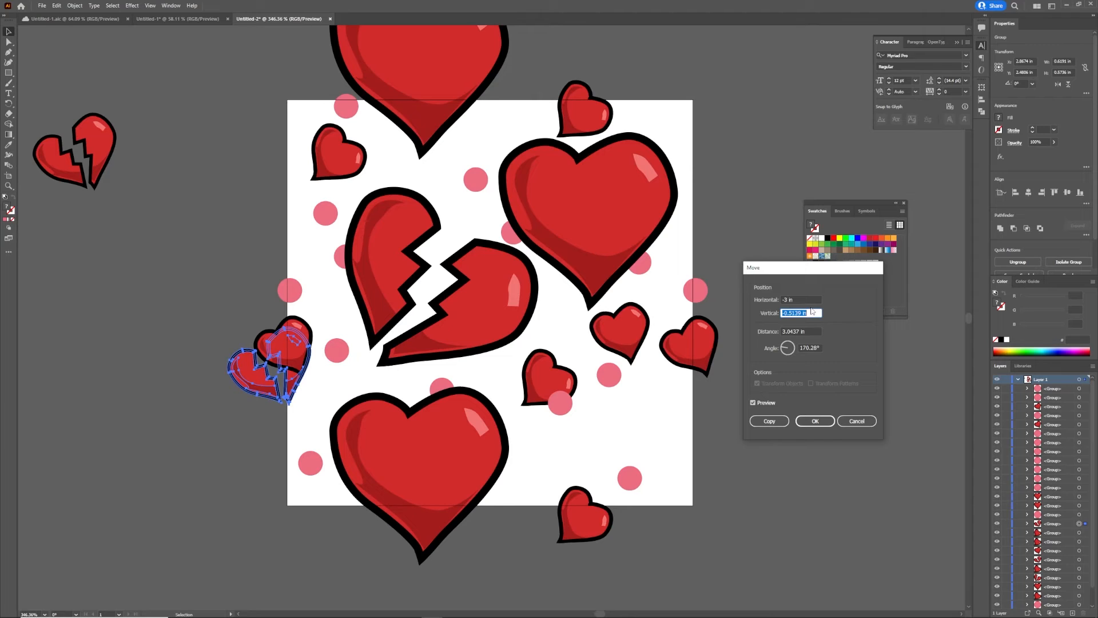
text(0)
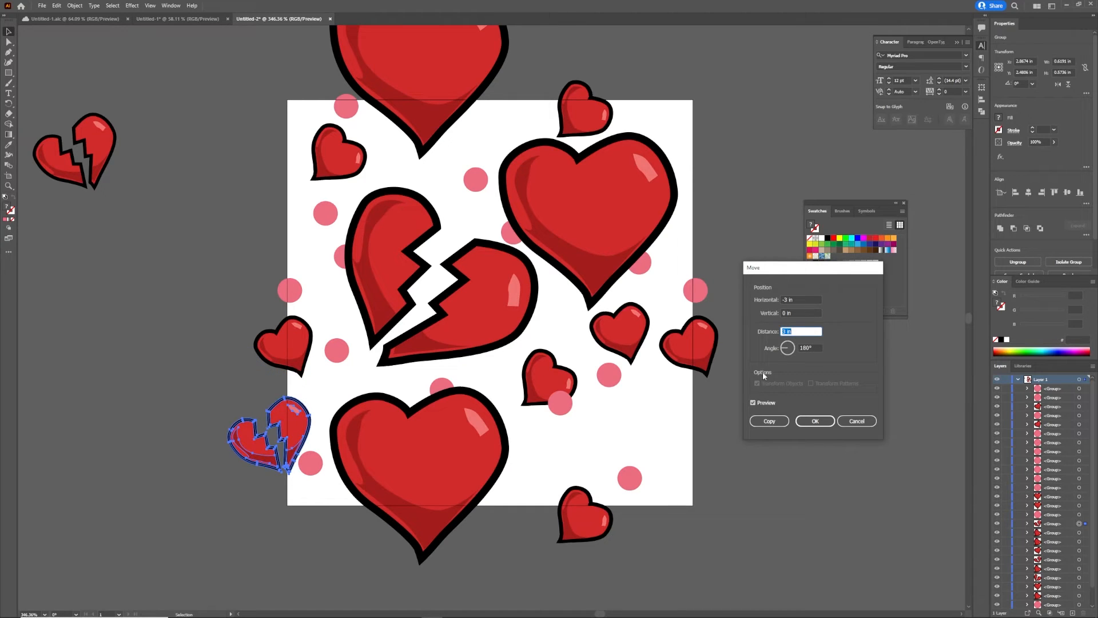
click(769, 421)
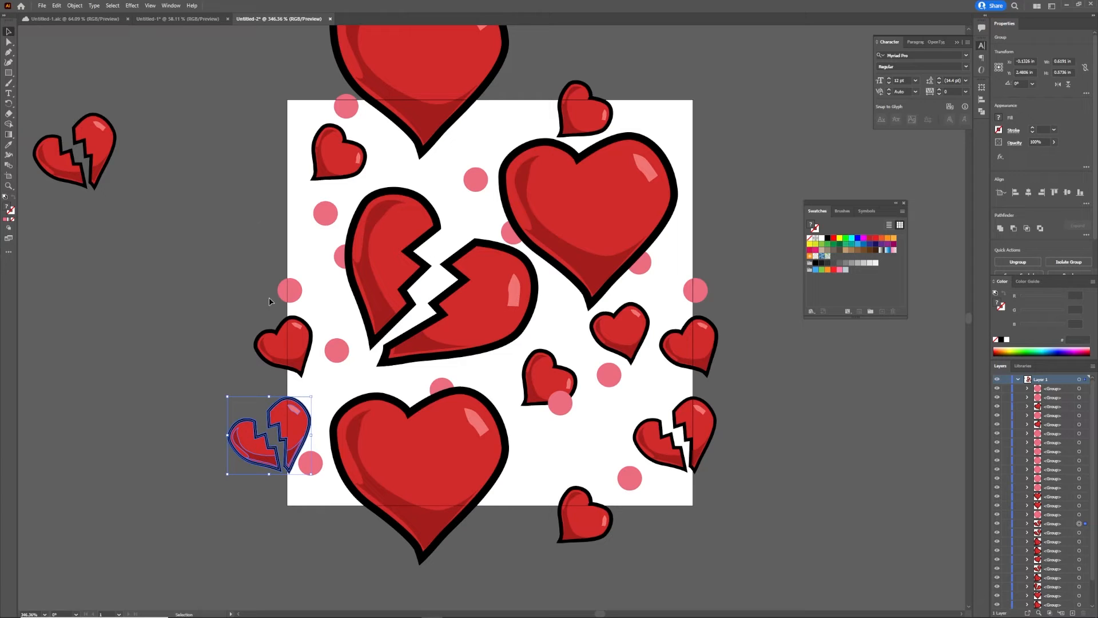
Step: Copy the top-edge dot to the bottom edge using Move with 0 in horizontal and 3 in vertical
click(353, 109)
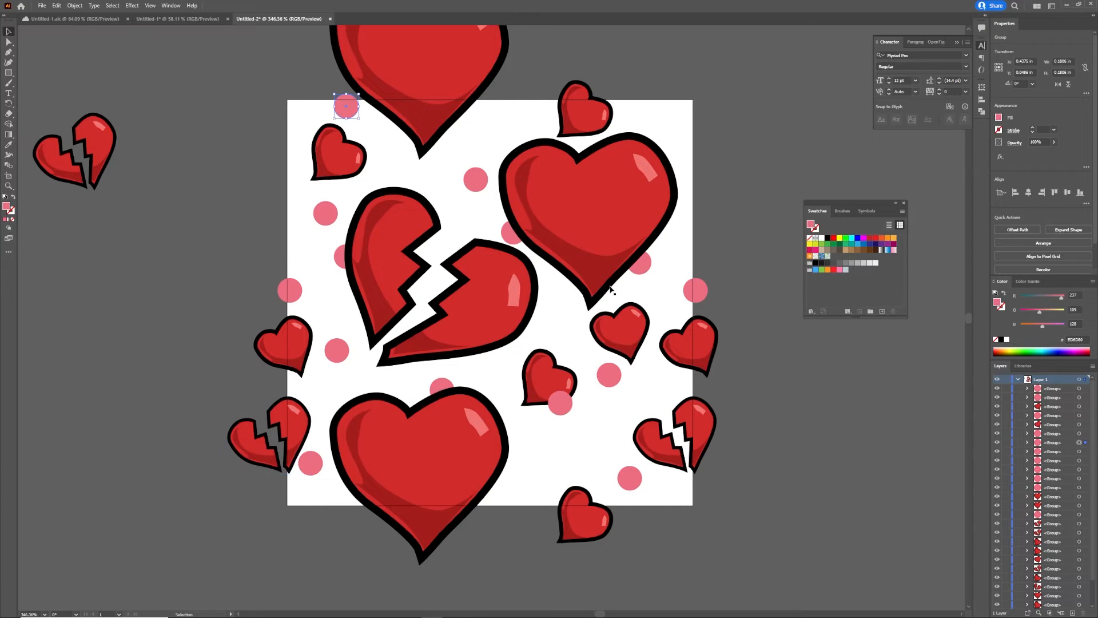
key(ctrl)
key(Return)
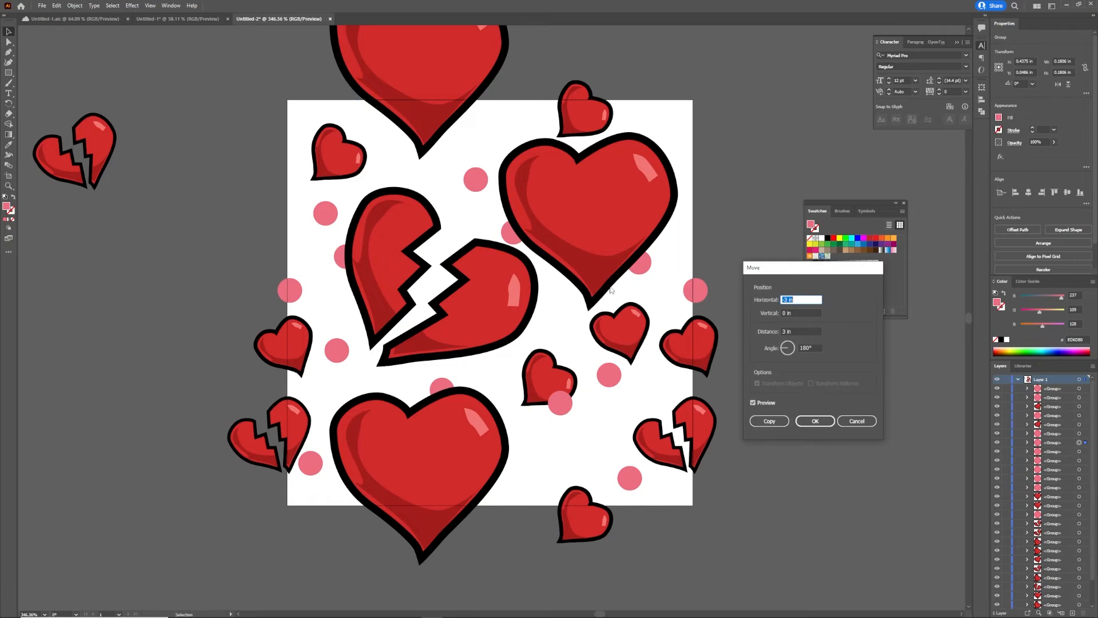
text(3)
key(Tab)
text(3)
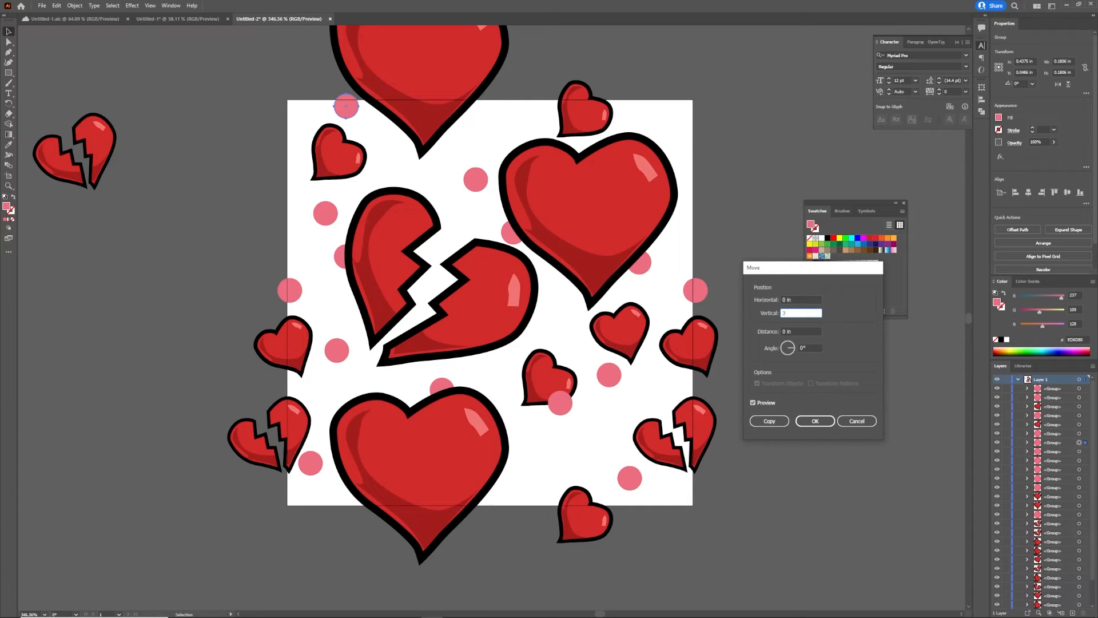
key(Tab)
click(769, 421)
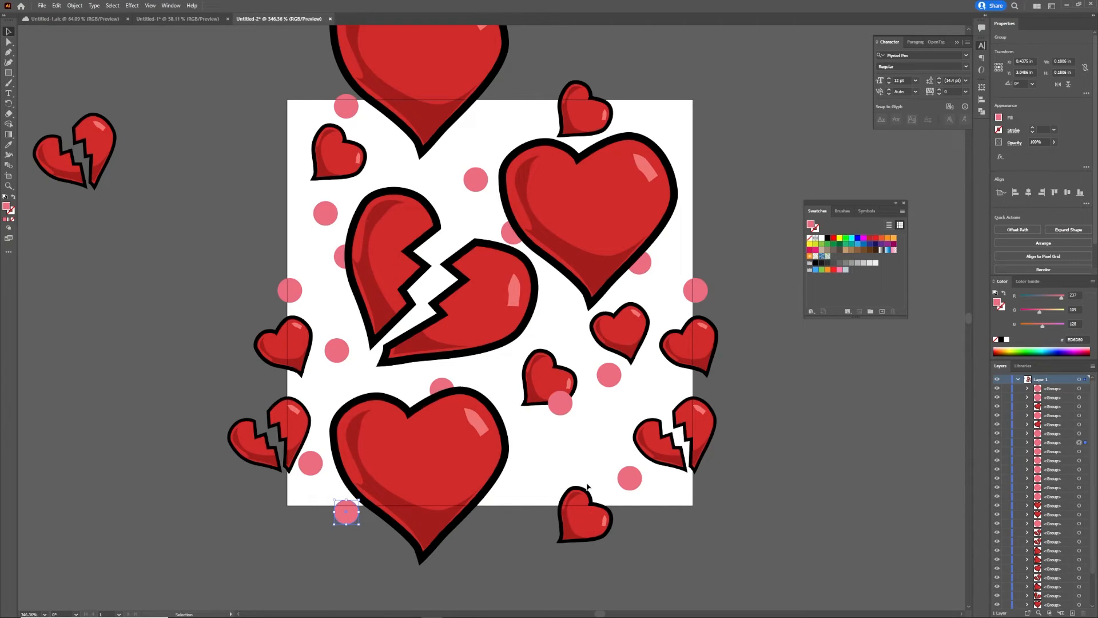
click(791, 480)
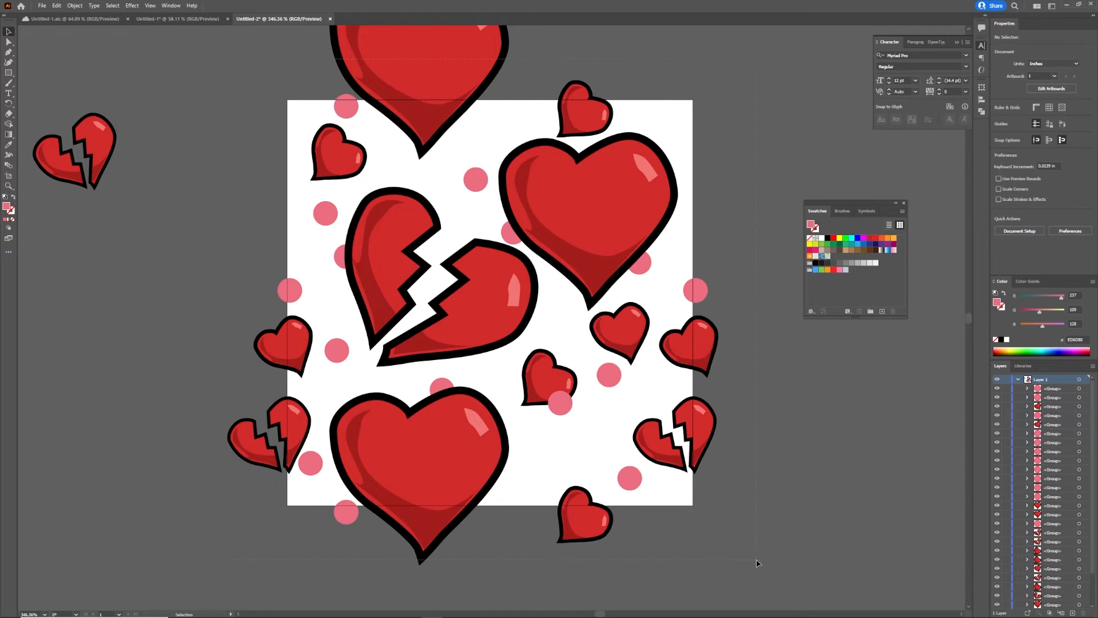
Step: Group all of the tile's hearts and dots, and delete the spare small broken heart outside the artboard
key(ctrl+alt+a)
key(a)
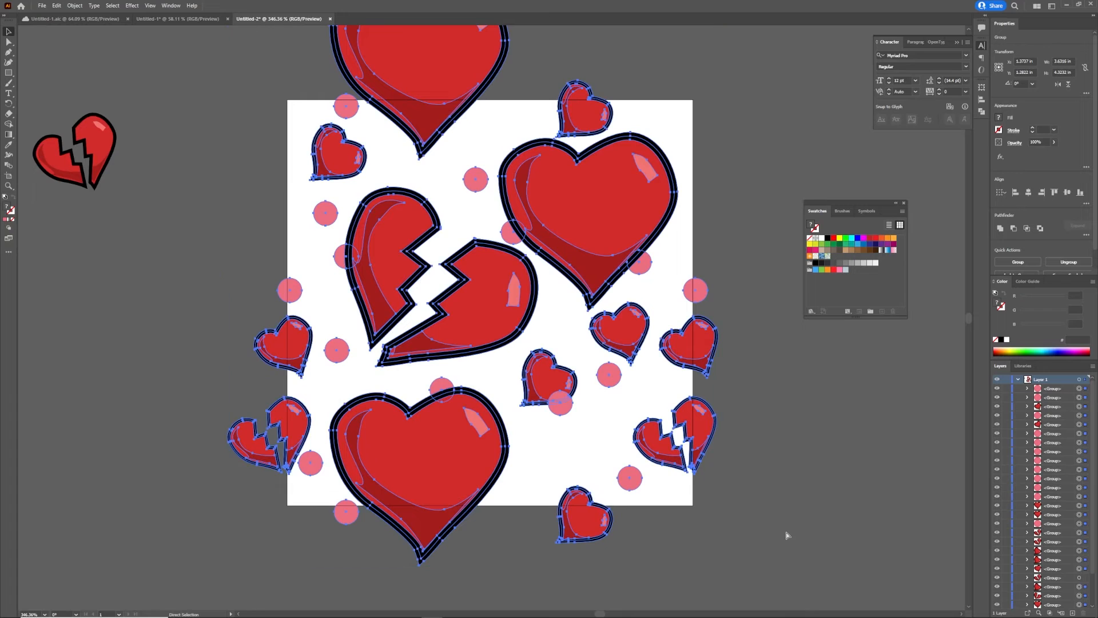
key(ctrl+g)
key(v)
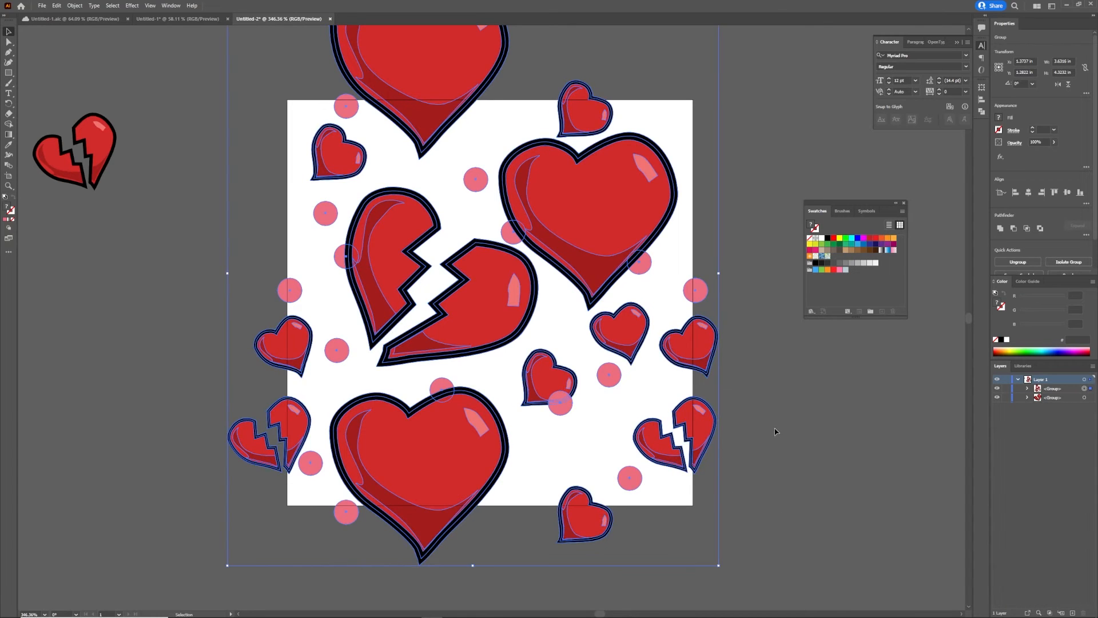
click(789, 457)
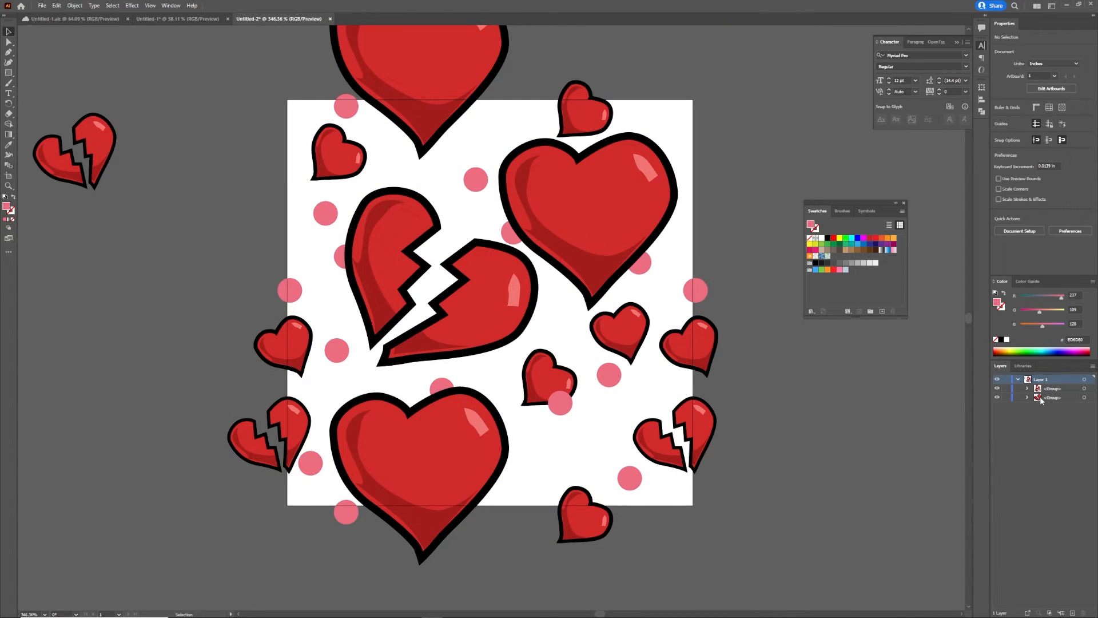
click(112, 146)
key(Delete)
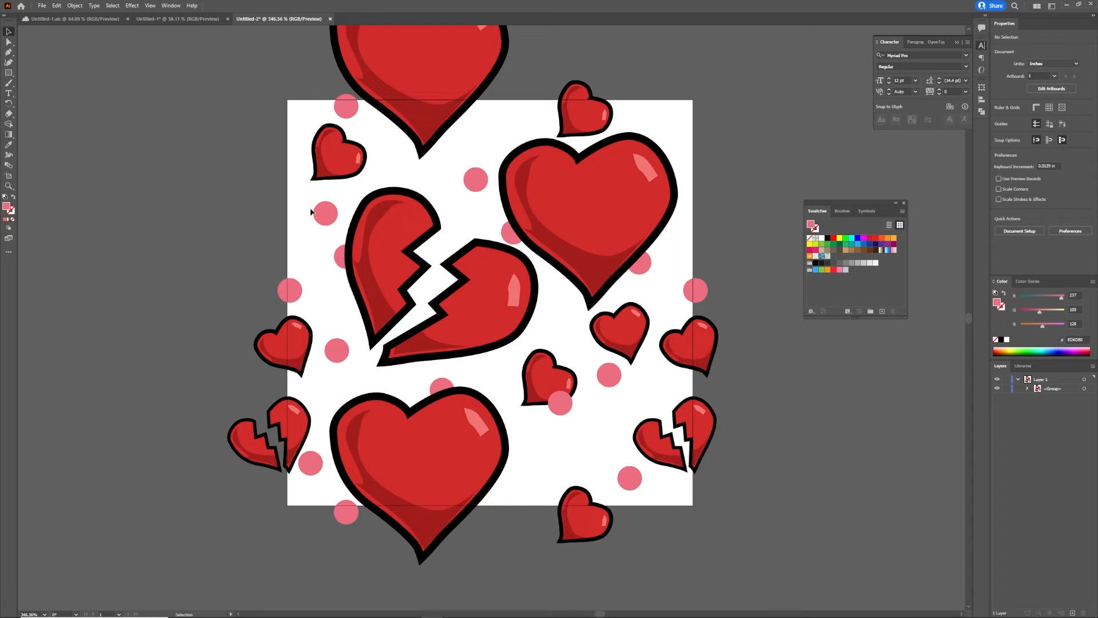
Step: Create a rectangle 3 in wide and 3 in high for the tile background
click(9, 73)
click(498, 267)
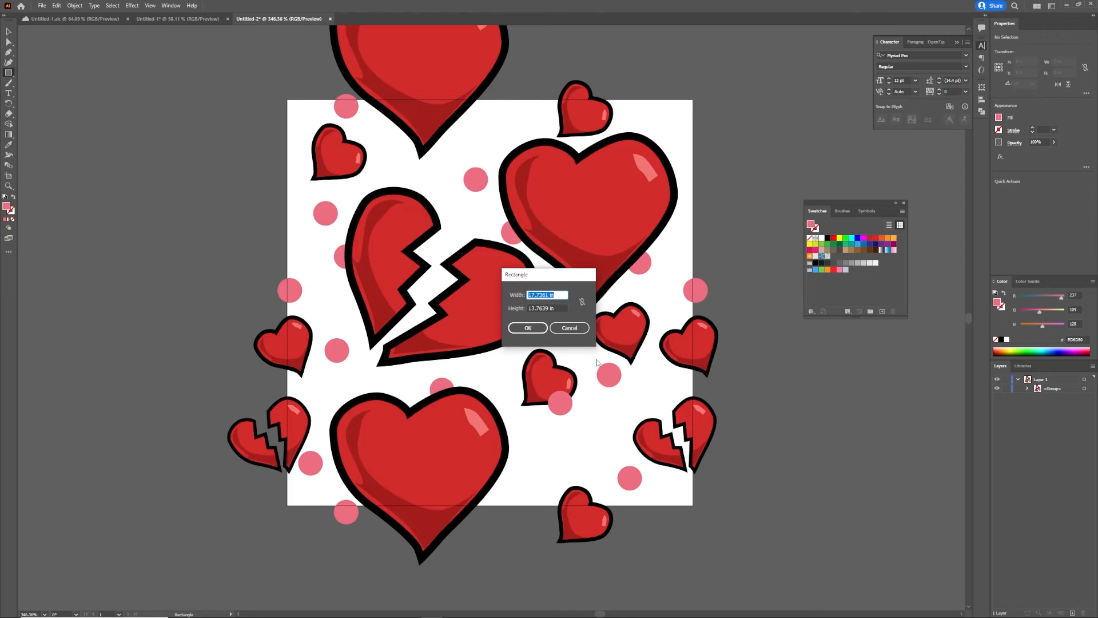
text(3)
key(Tab)
text(3)
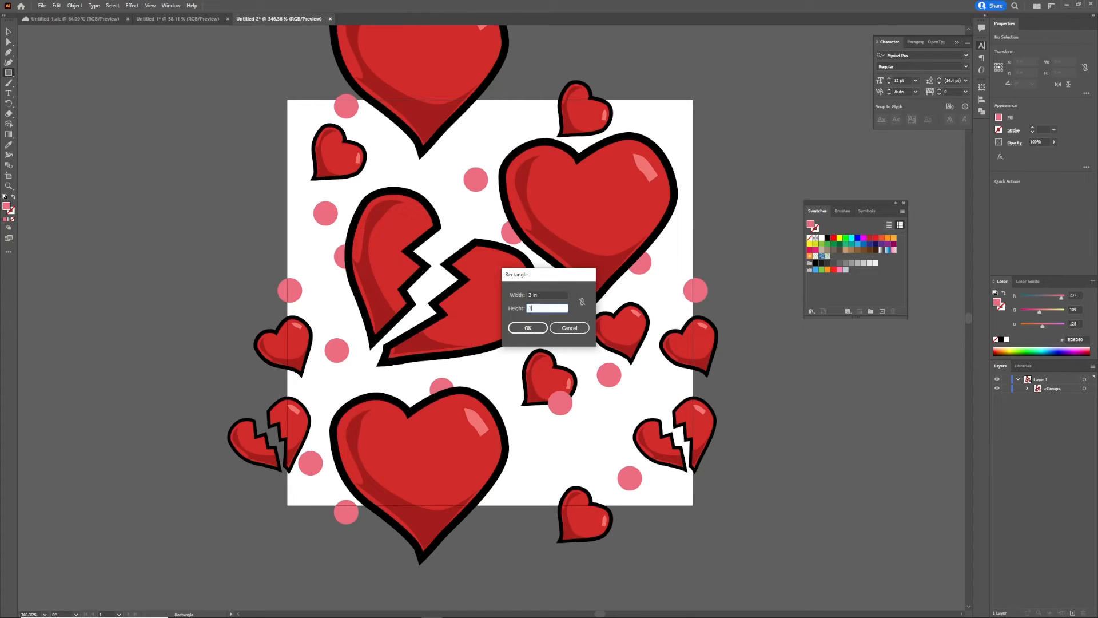
key(Return)
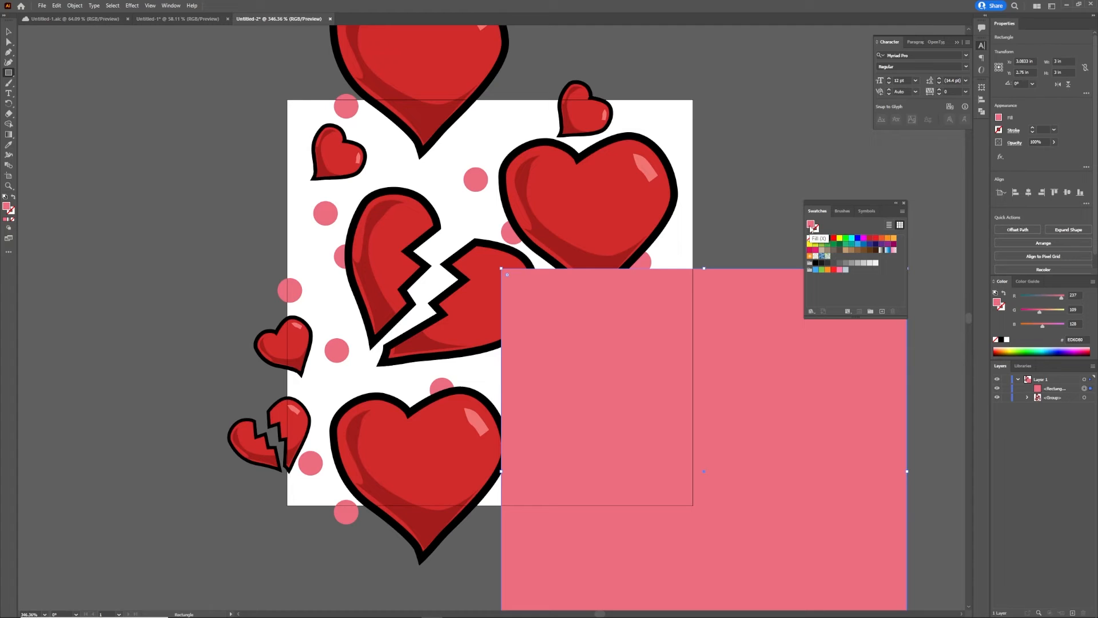
Step: Change the background rectangle's fill to a lighter pink
double_click(811, 226)
click(466, 257)
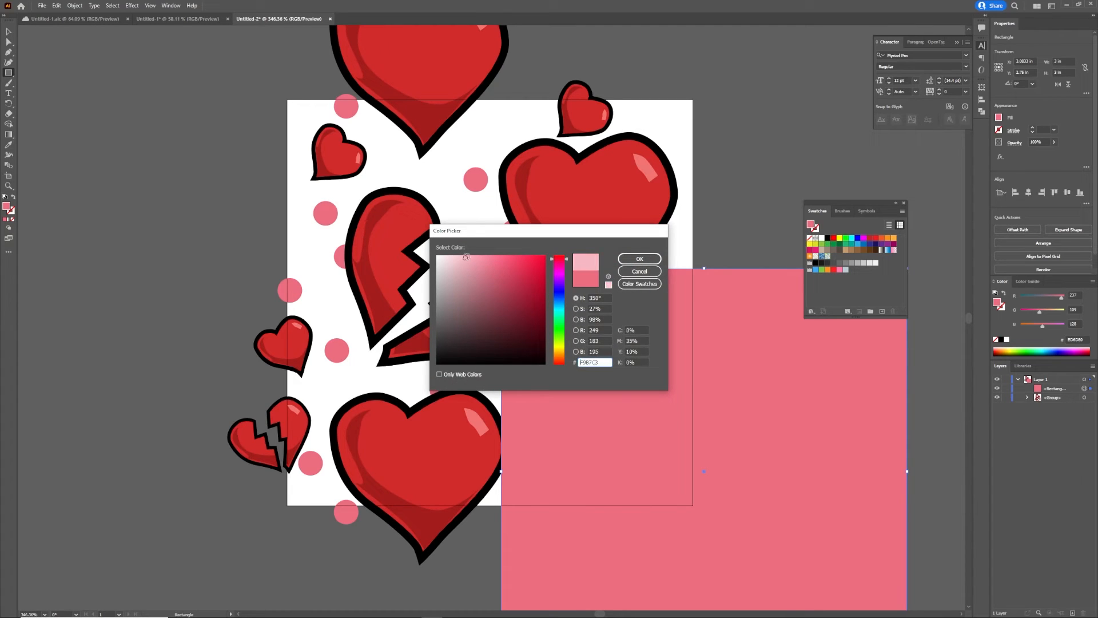
click(639, 259)
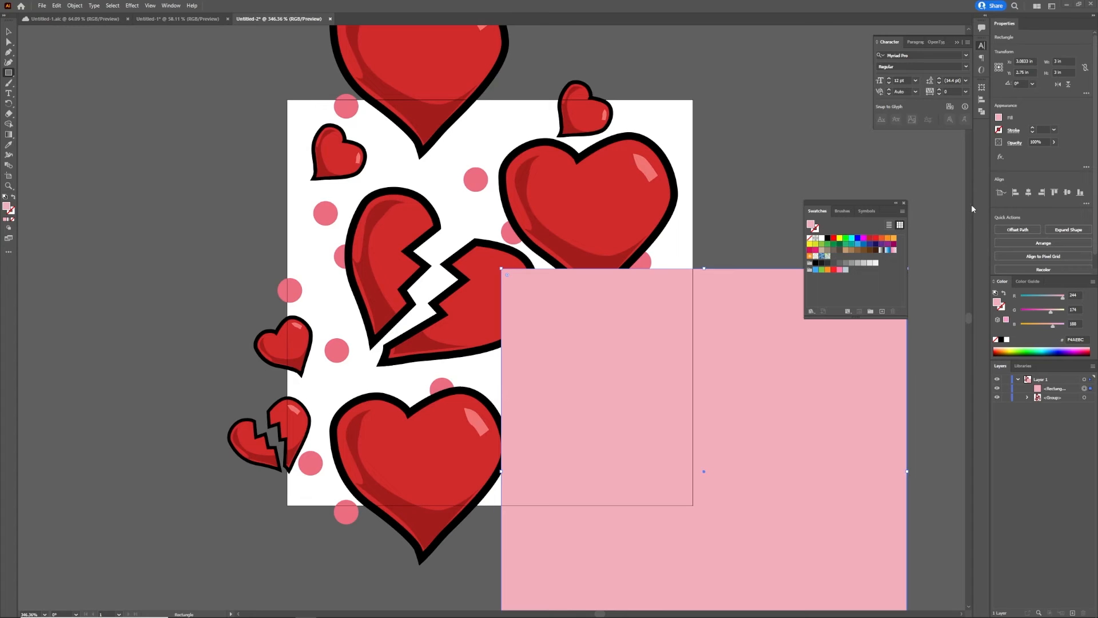
Step: Center the pink rectangle horizontally and vertically on the artboard and send it behind the hearts
click(981, 100)
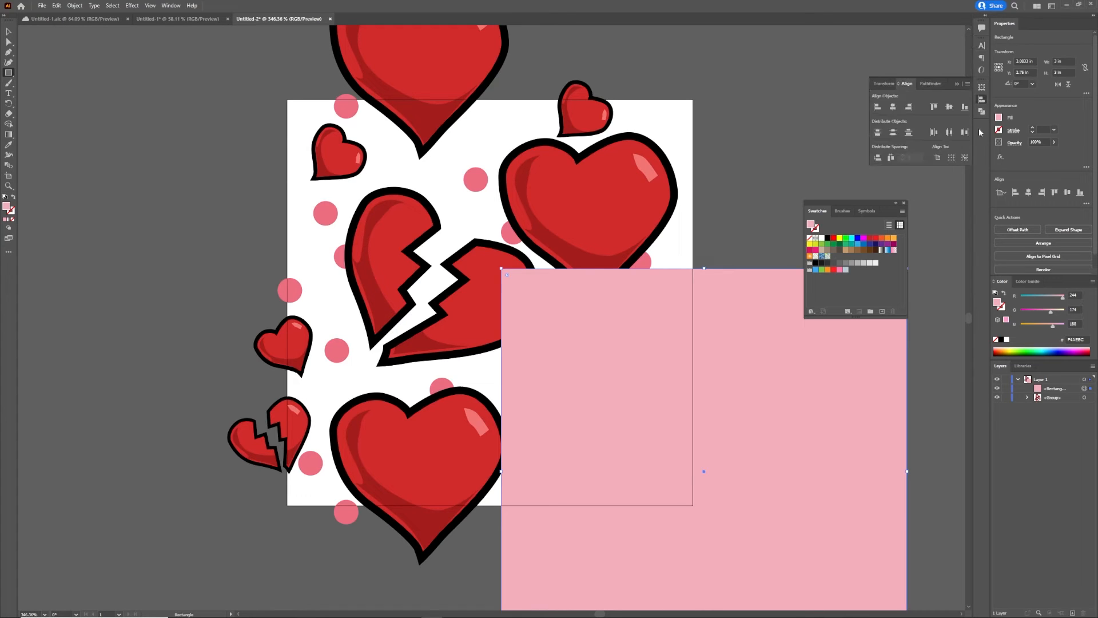
click(893, 107)
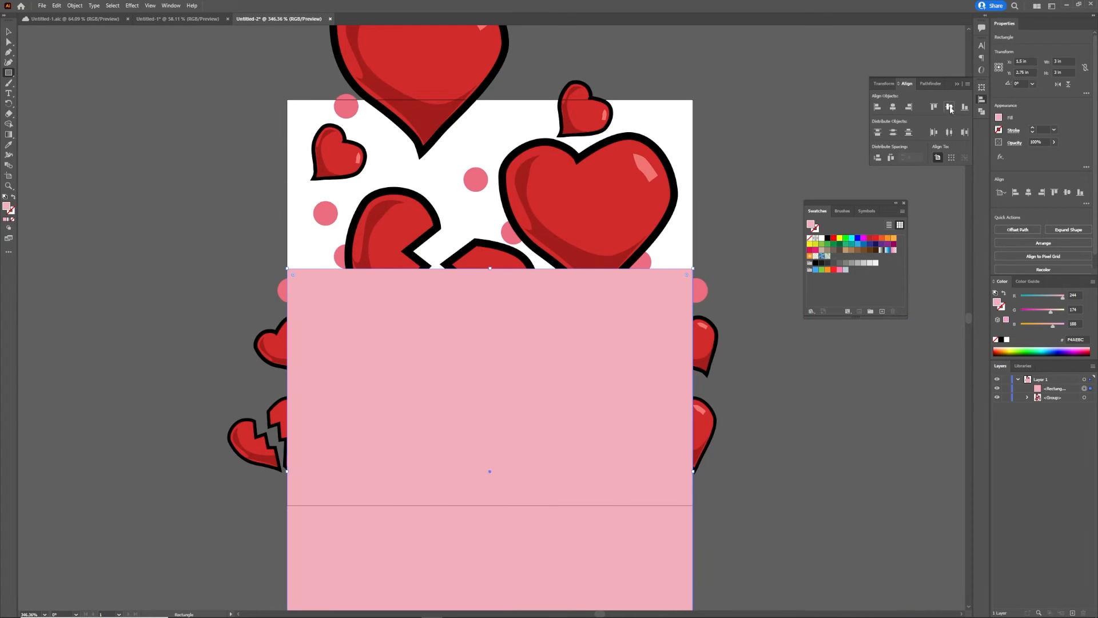
click(948, 107)
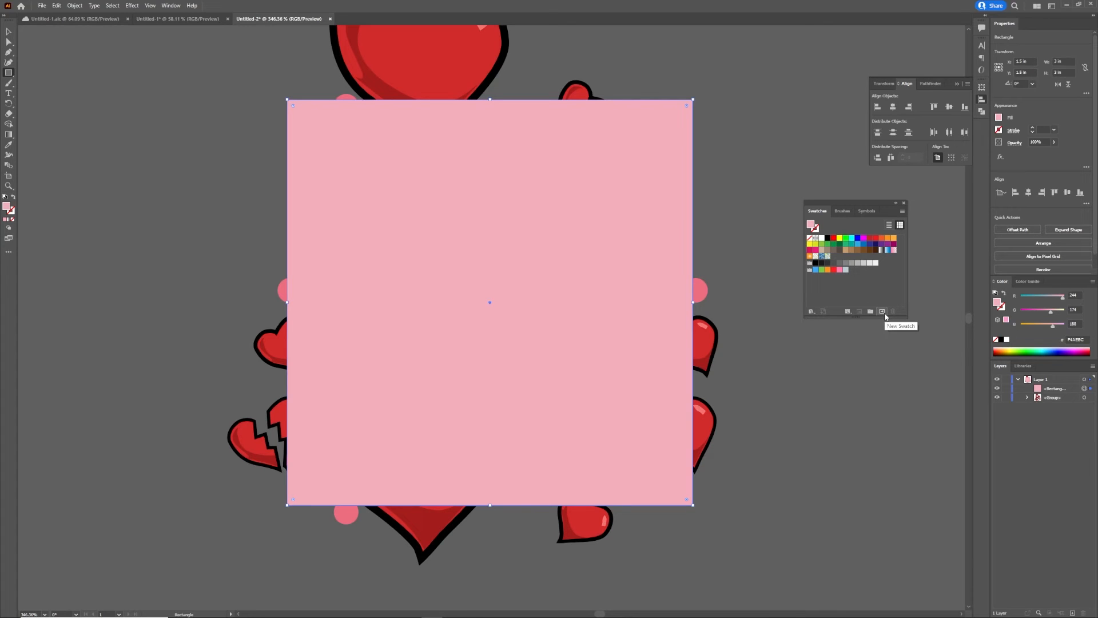
key(ctrl+shift+bracketleft)
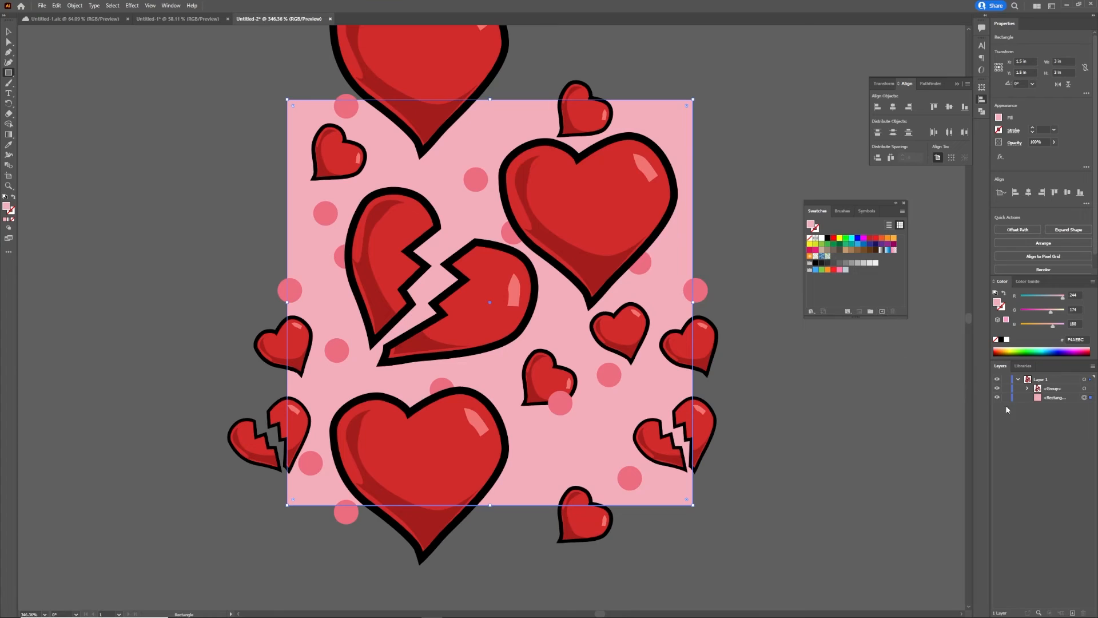
Step: Duplicate the pink background rectangle and give the bottommost rectangle no fill and no stroke
click(1054, 396)
drag(1046, 402, 1074, 613)
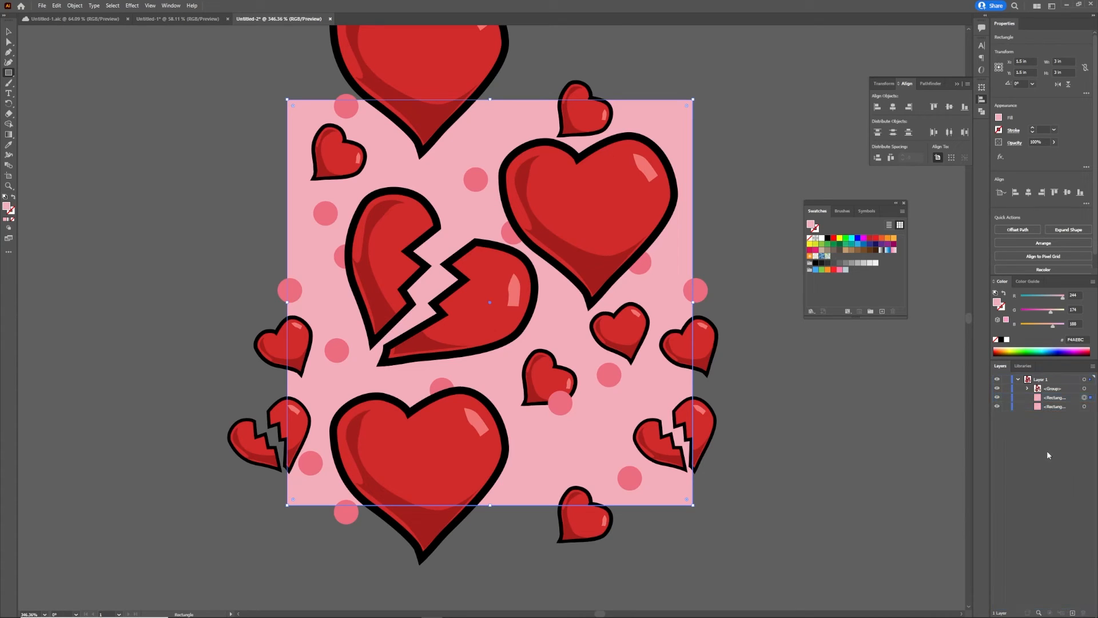
click(1084, 407)
click(13, 219)
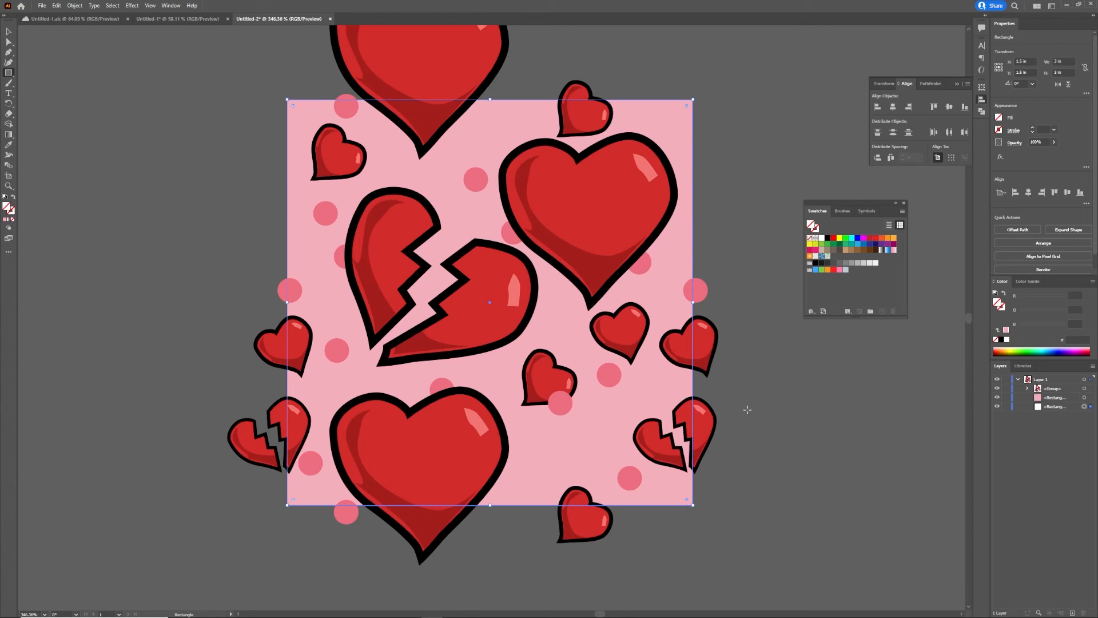
Step: Select the heart group and both background rectangles, and add them to the swatches as a pattern swatch
shift+click(1084, 389)
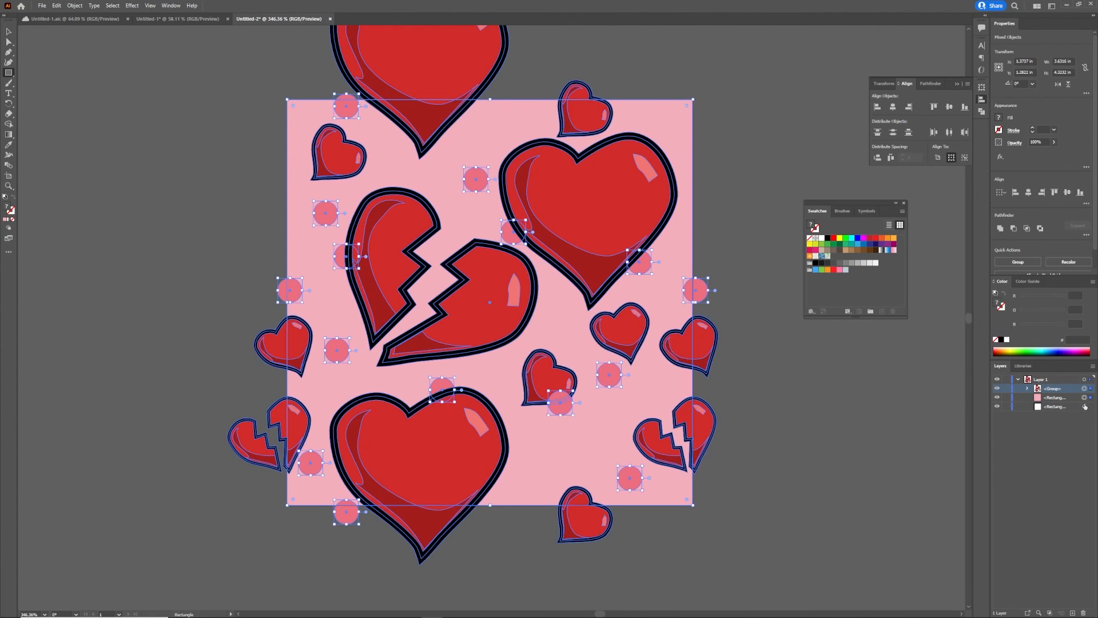
click(75, 5)
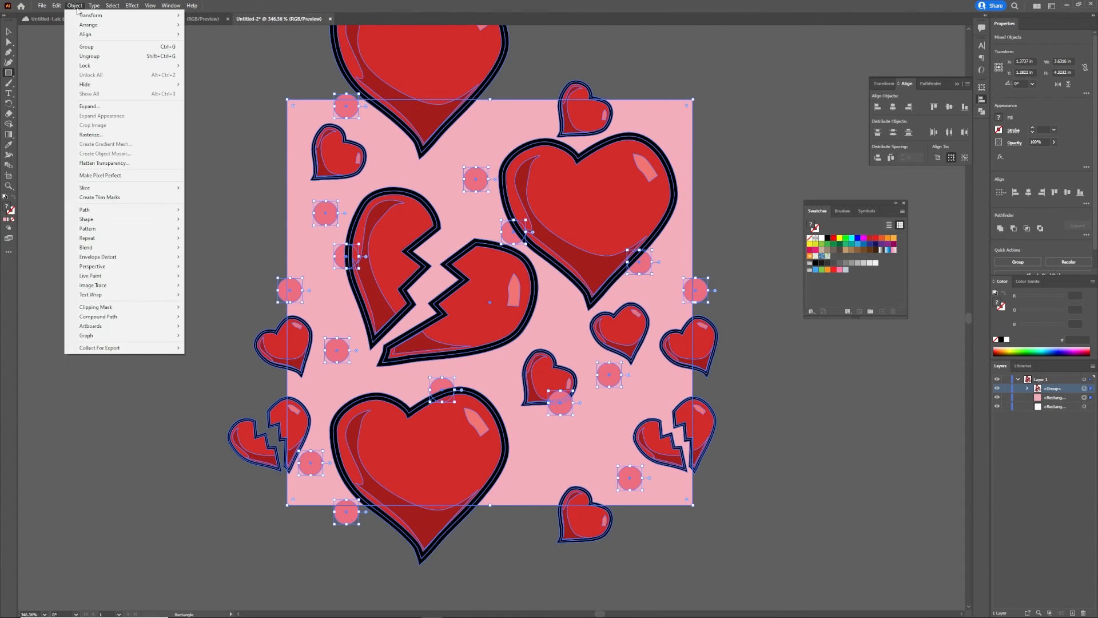
click(98, 106)
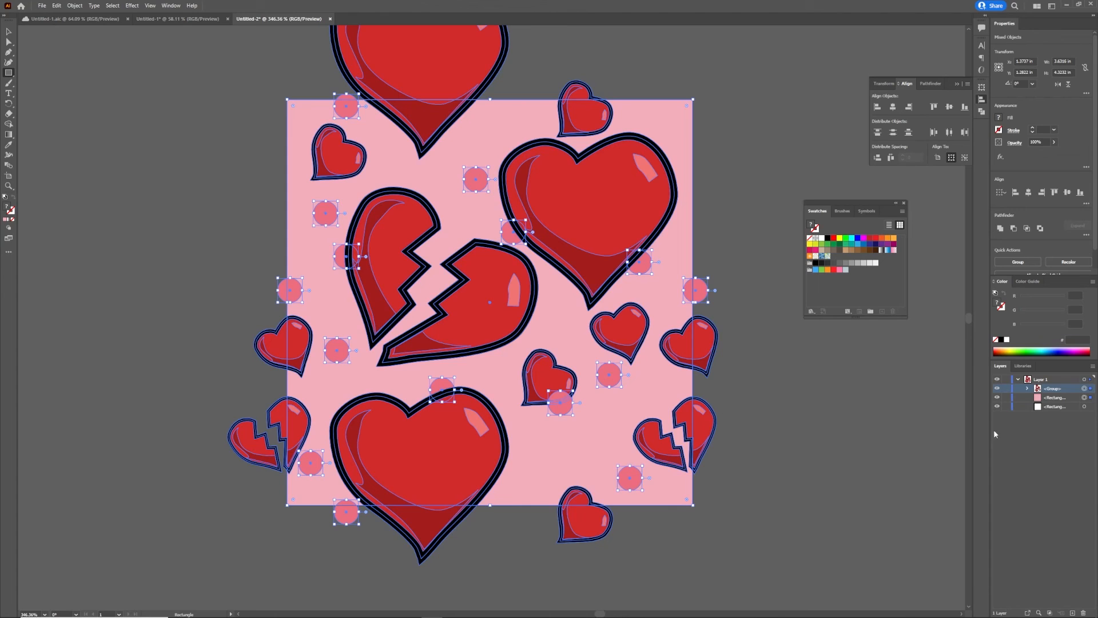
click(1085, 407)
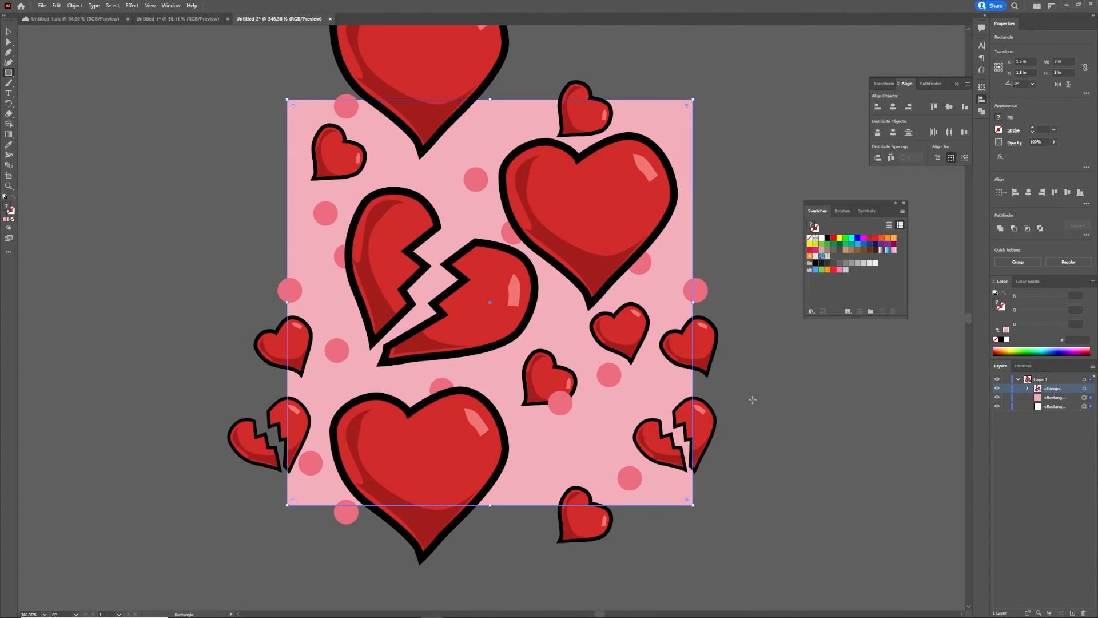
shift+click(1085, 389)
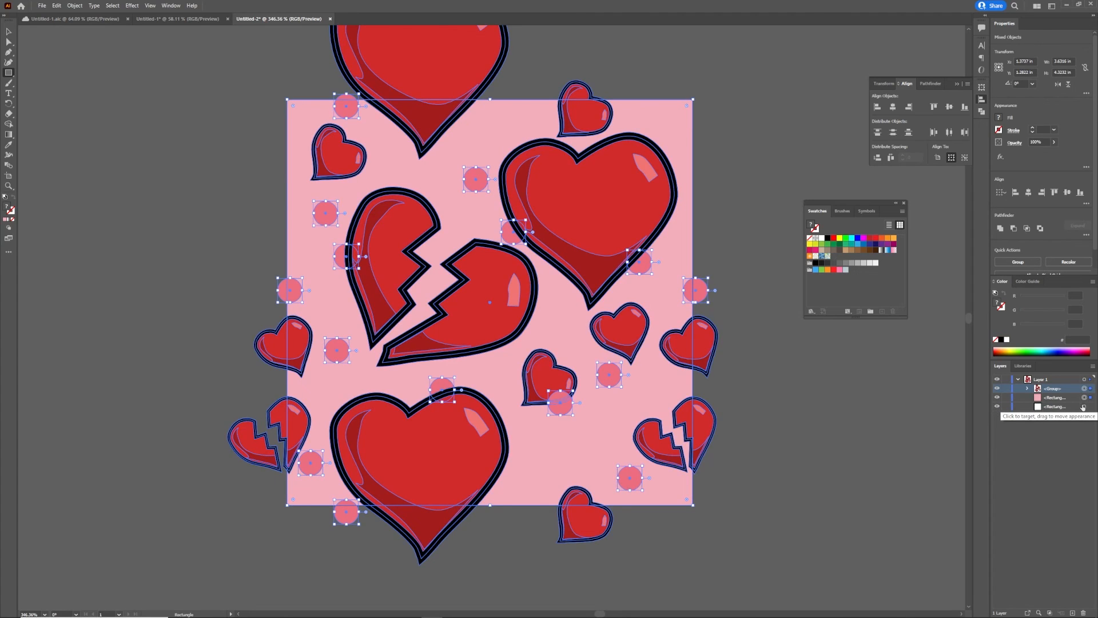
shift+click(1083, 406)
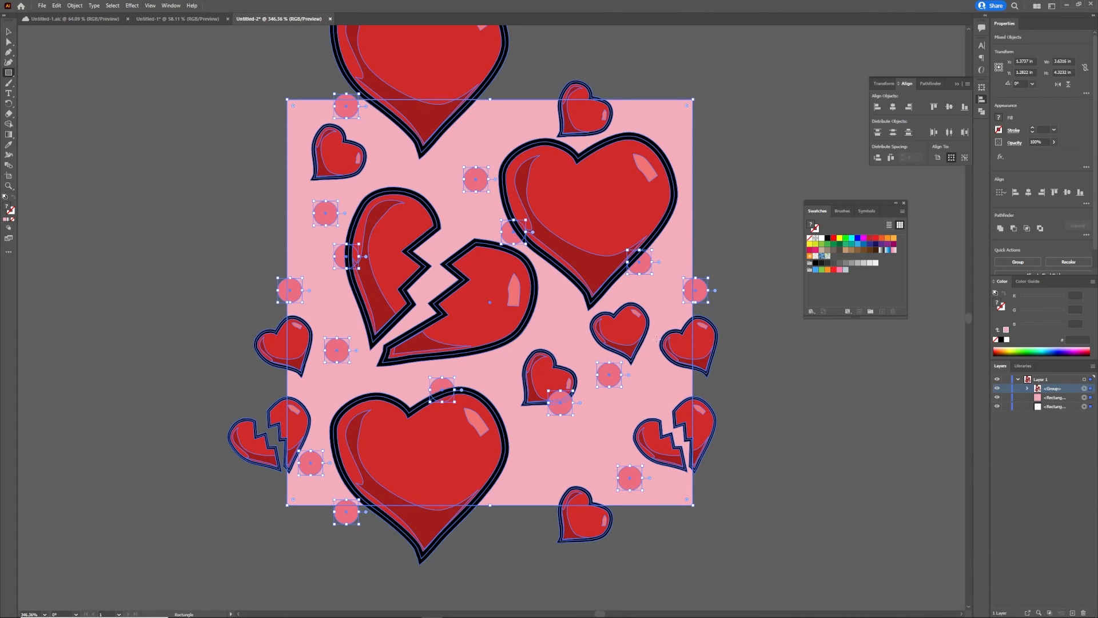
key(v)
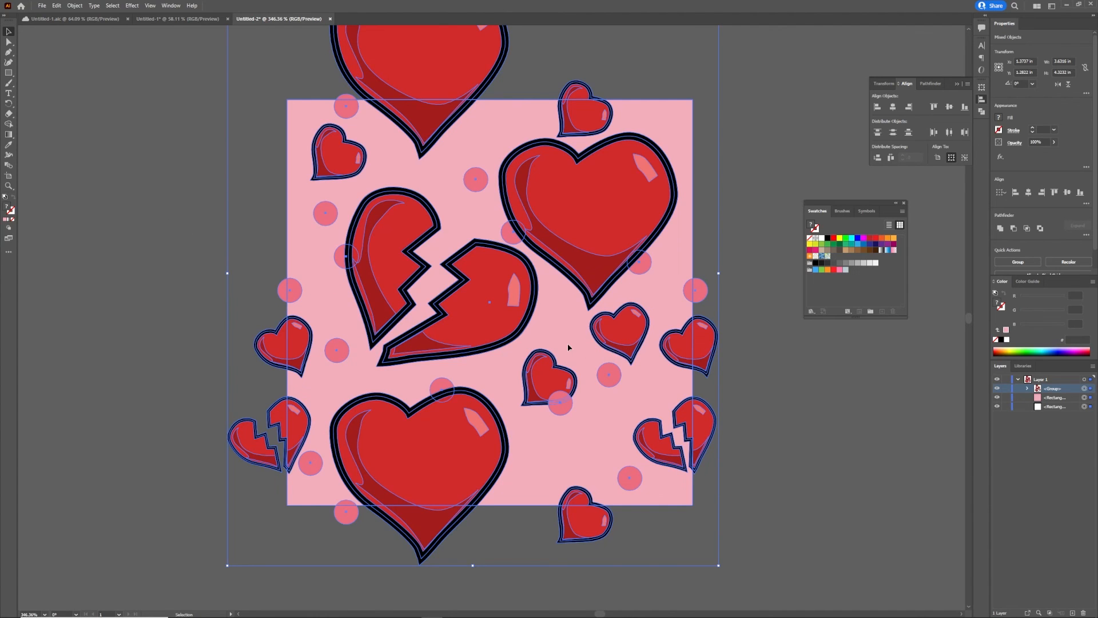
drag(567, 344, 856, 273)
Step: Draw a rectangle about 11.3 × 9.1 in beside the tile and fill it with the new heart pattern swatch
key(z)
drag(565, 264, 301, 252)
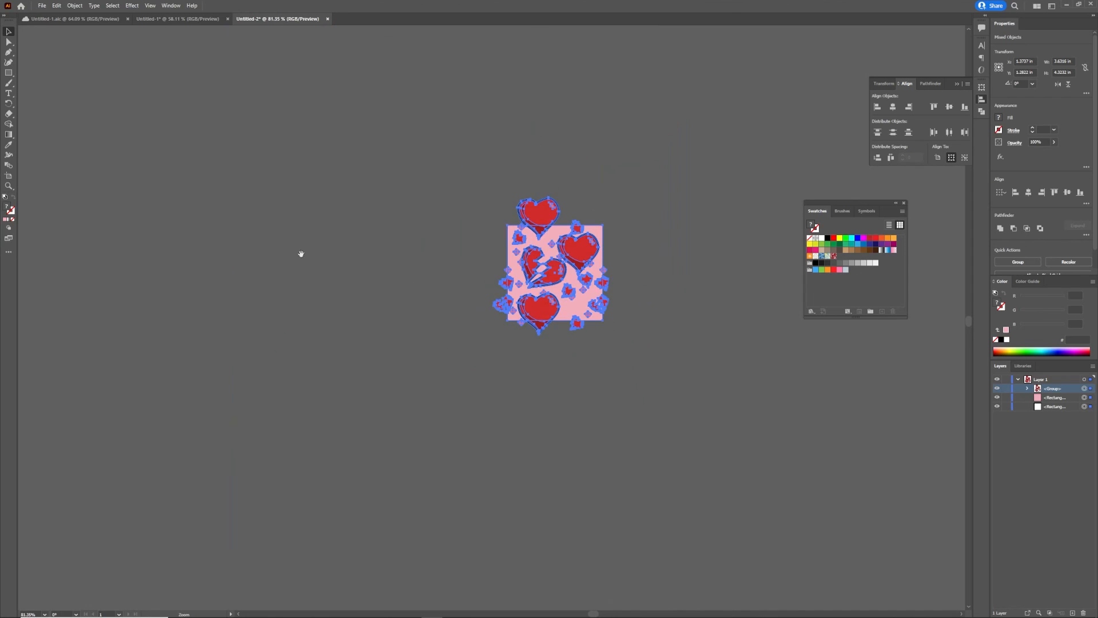
click(9, 72)
drag(94, 131, 452, 418)
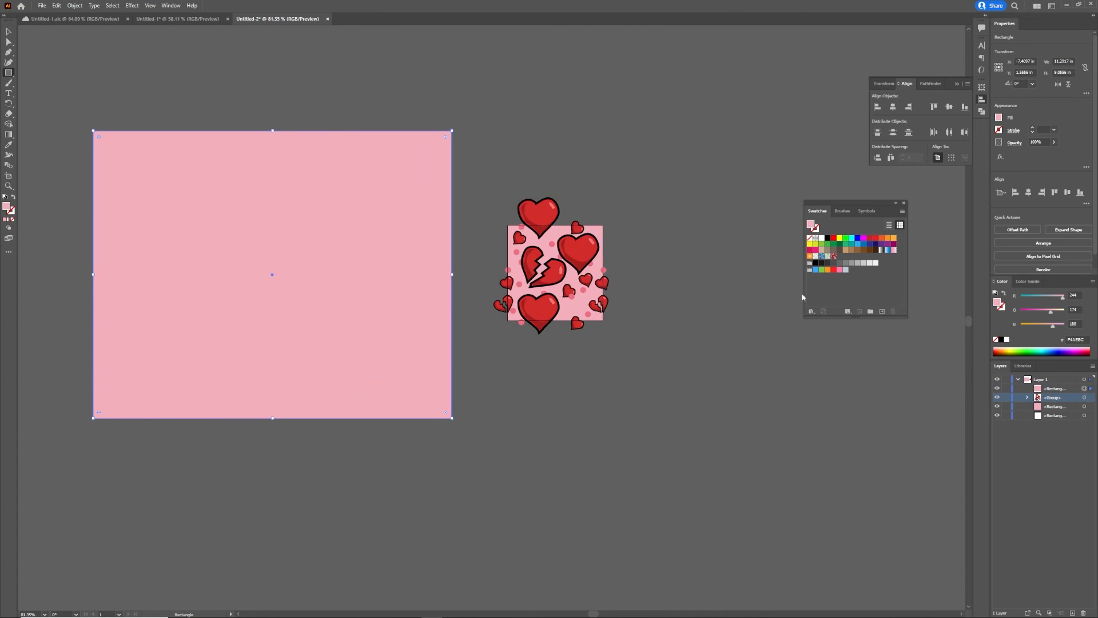
click(834, 257)
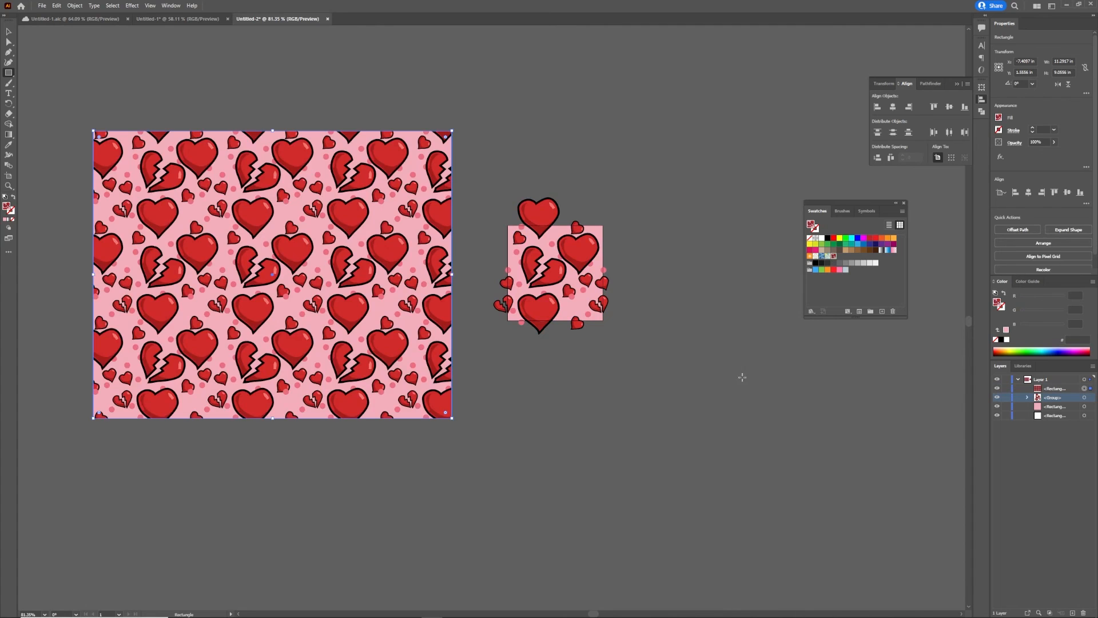